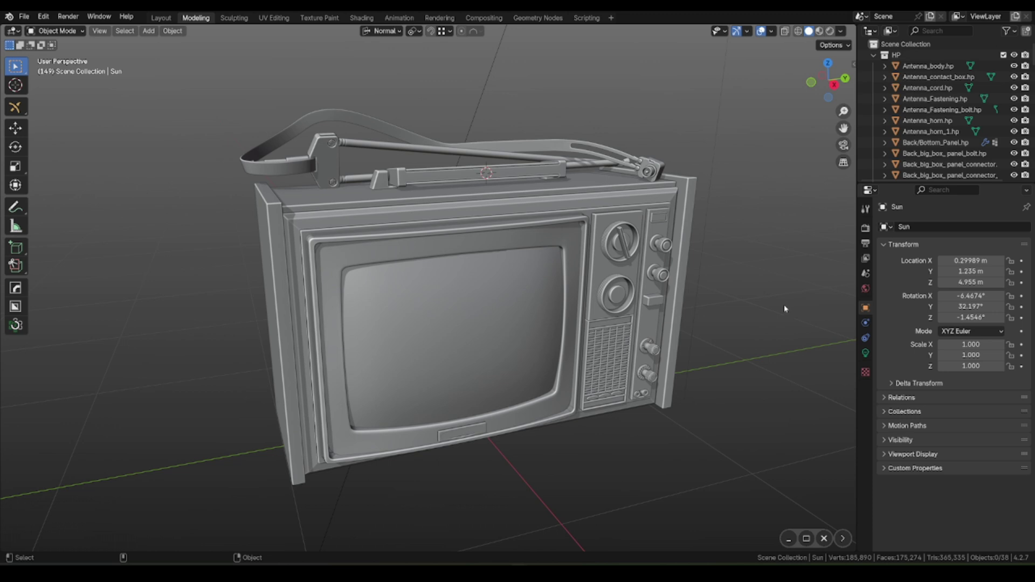
- Add a Zen Dock toggle button for the UV Editor area, and test it by opening and closing that editor
mouse_move(855, 515)
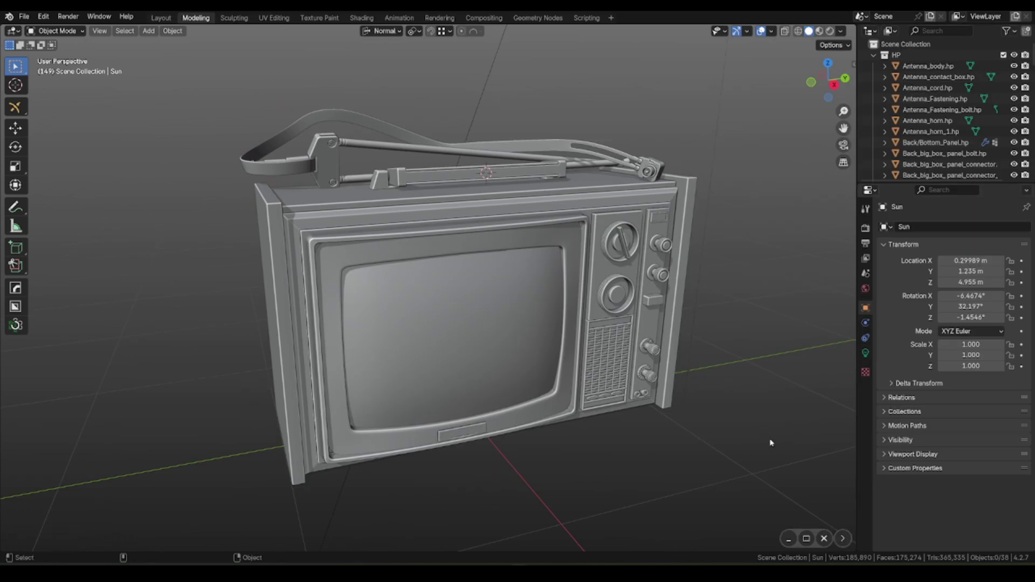
click(788, 538)
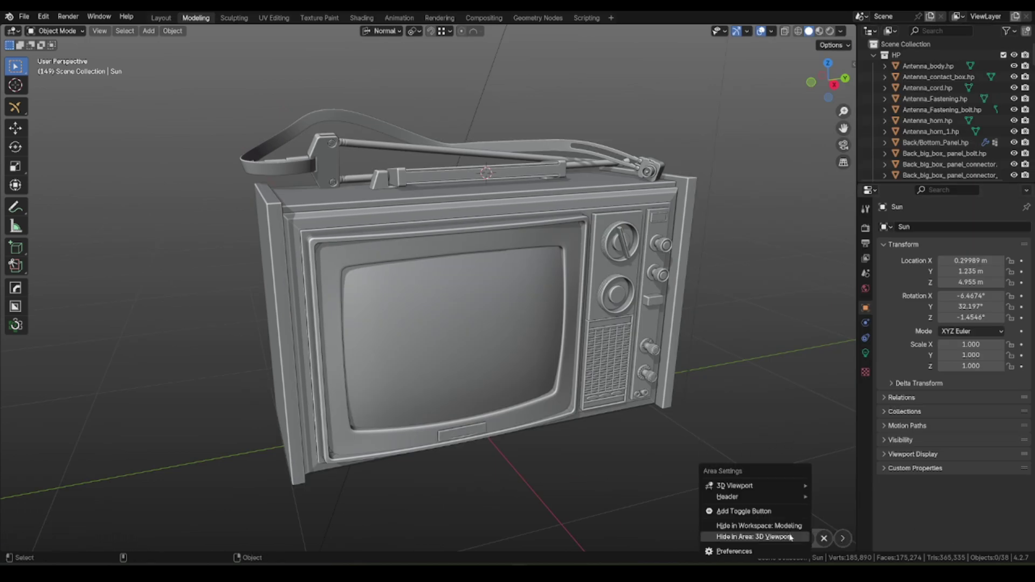
click(747, 514)
click(779, 482)
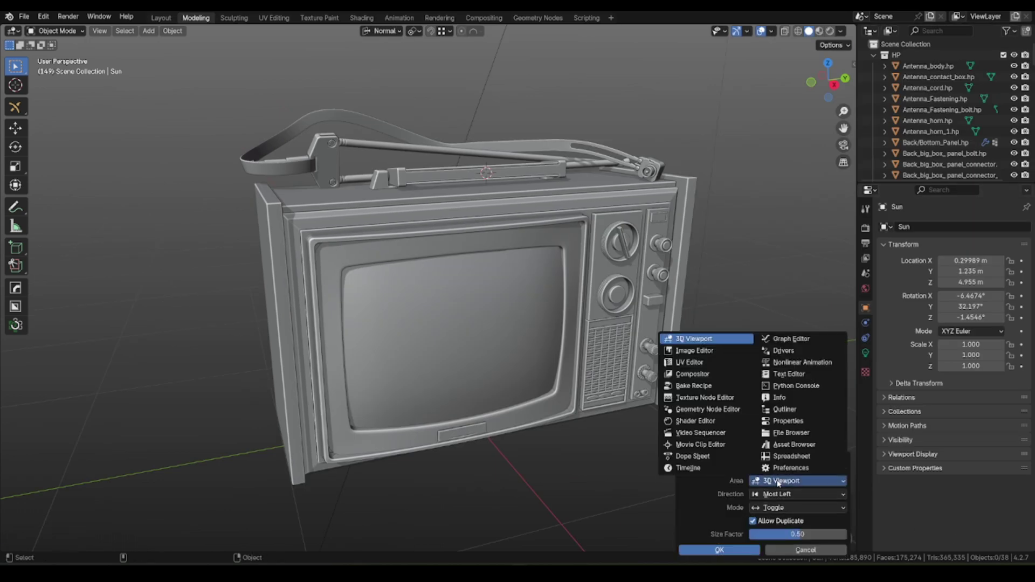
click(700, 364)
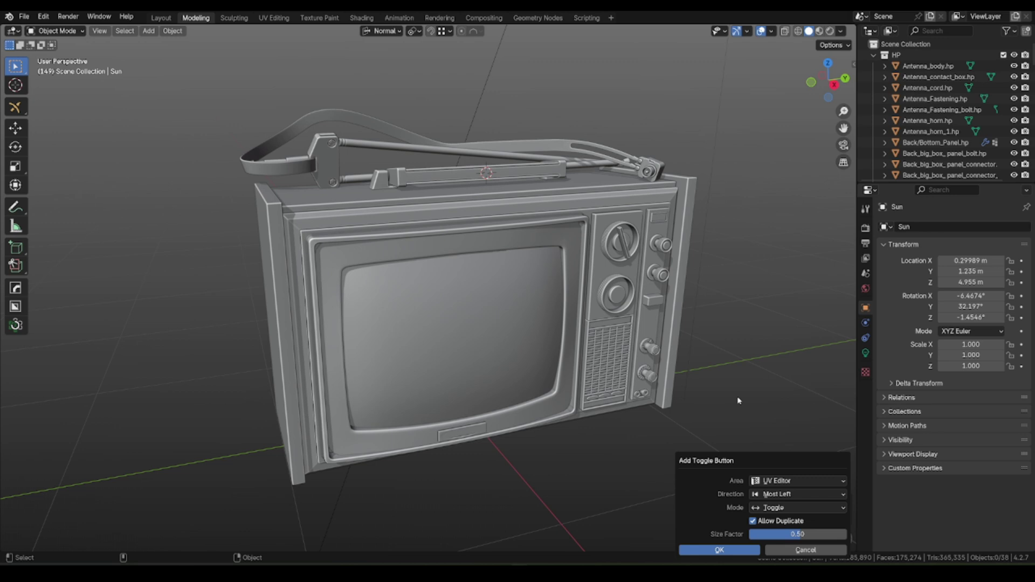
click(719, 550)
click(769, 538)
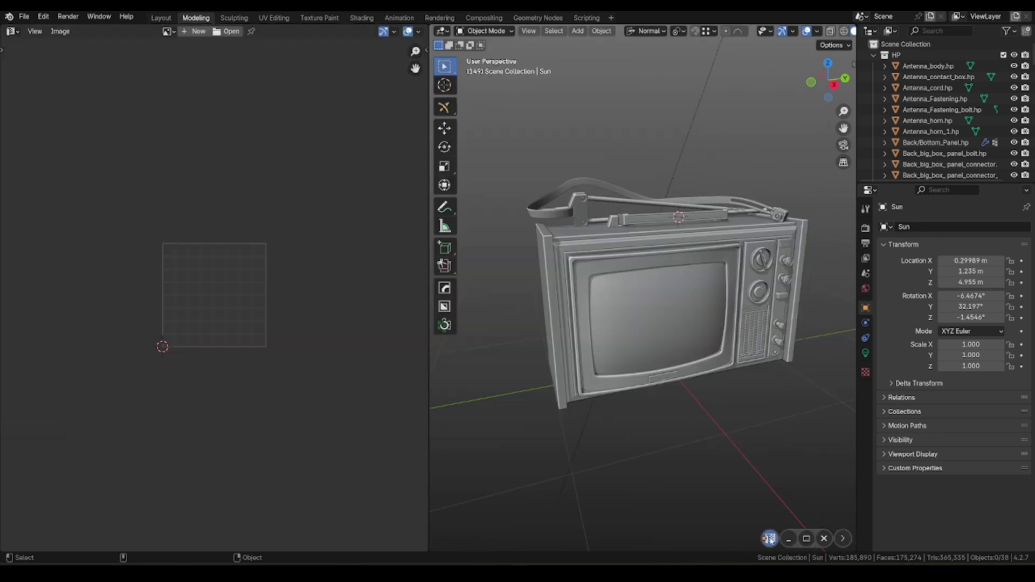
click(769, 539)
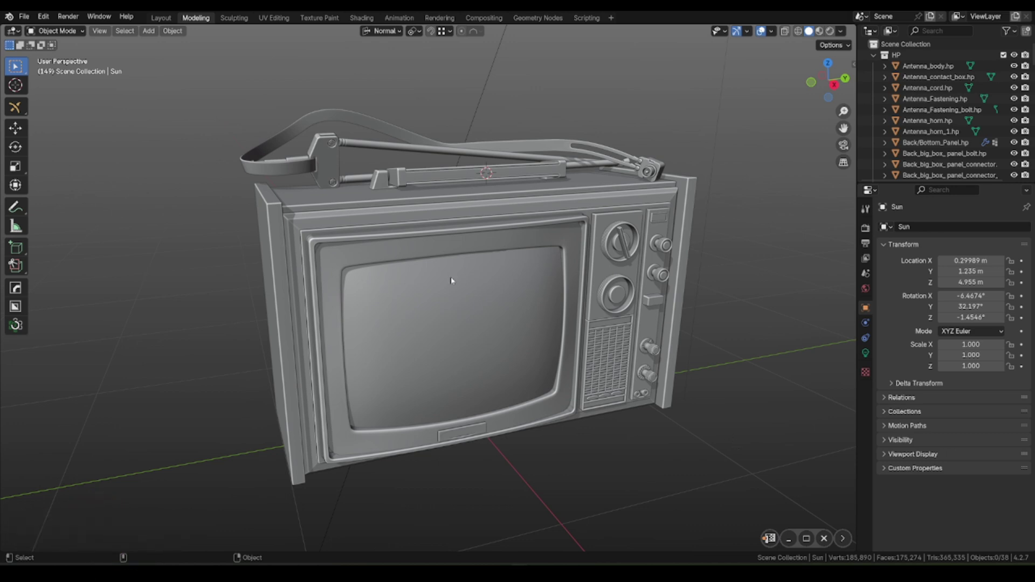
- Copy the Python command of the Render Image operation
click(68, 16)
right_click(94, 32)
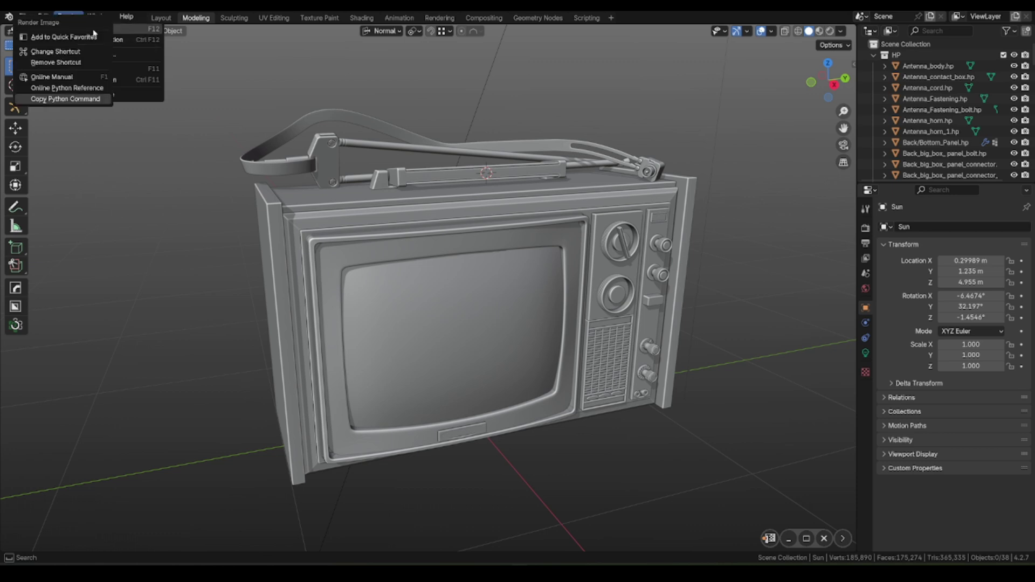
click(66, 100)
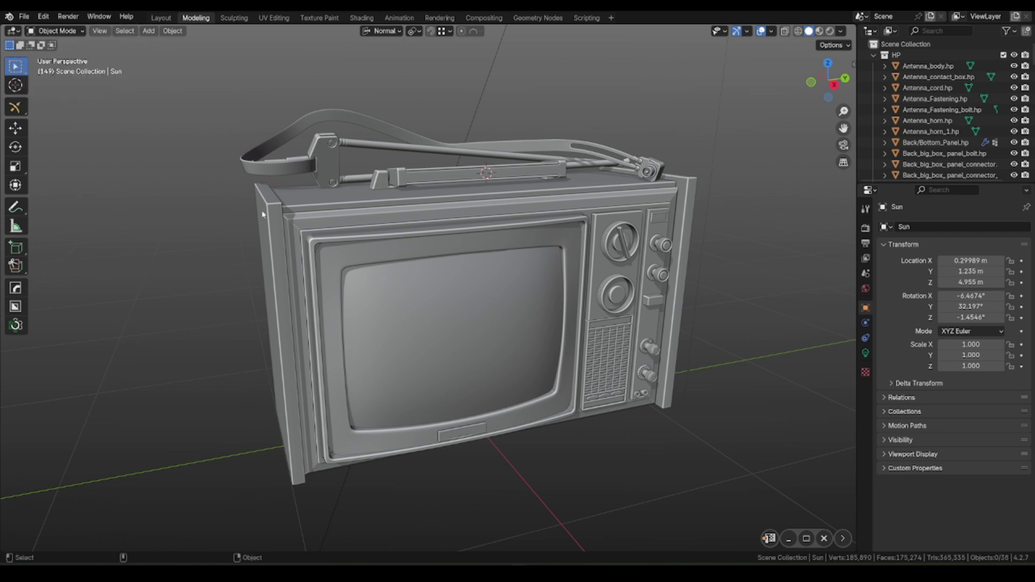
- In the Zen Dock preferences, replace the UV Editor toggle button with a new button
right_click(768, 537)
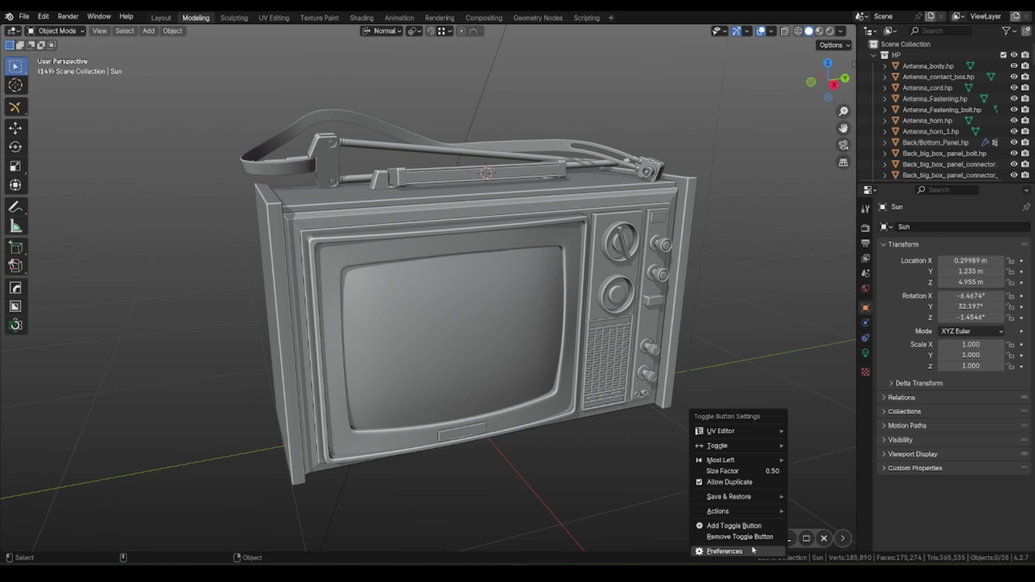
click(724, 552)
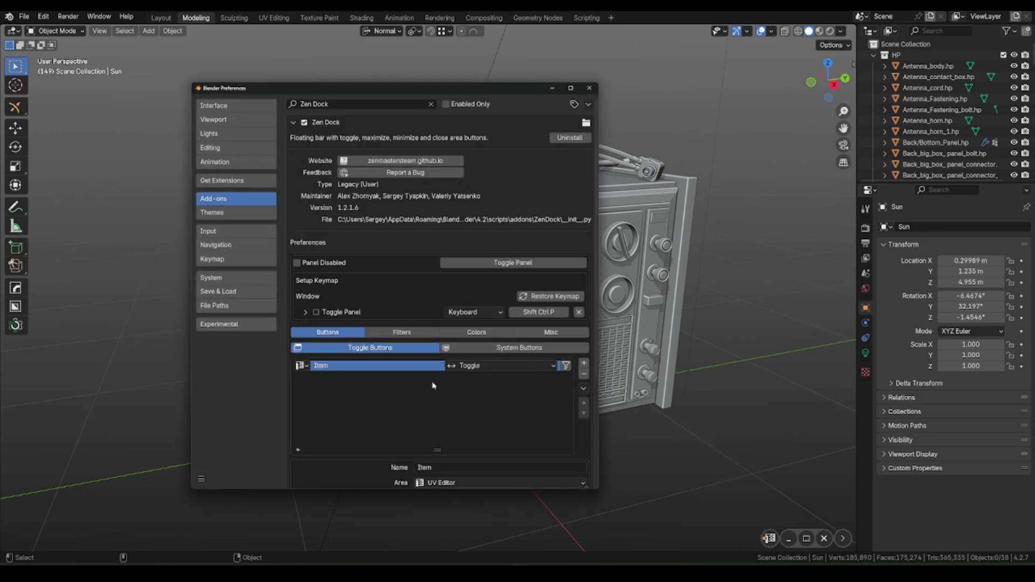
click(584, 373)
click(583, 363)
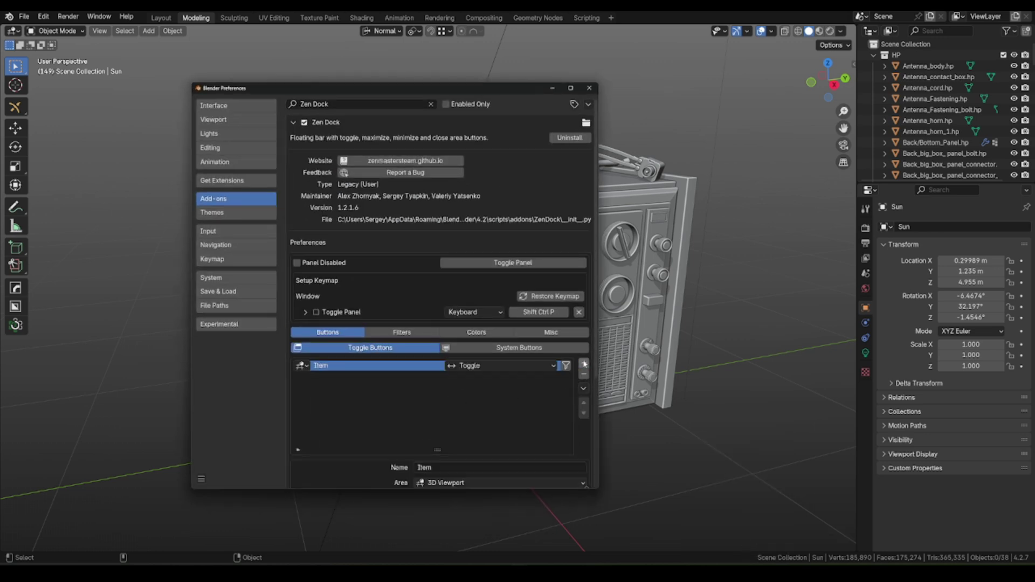
drag(509, 89, 567, 63)
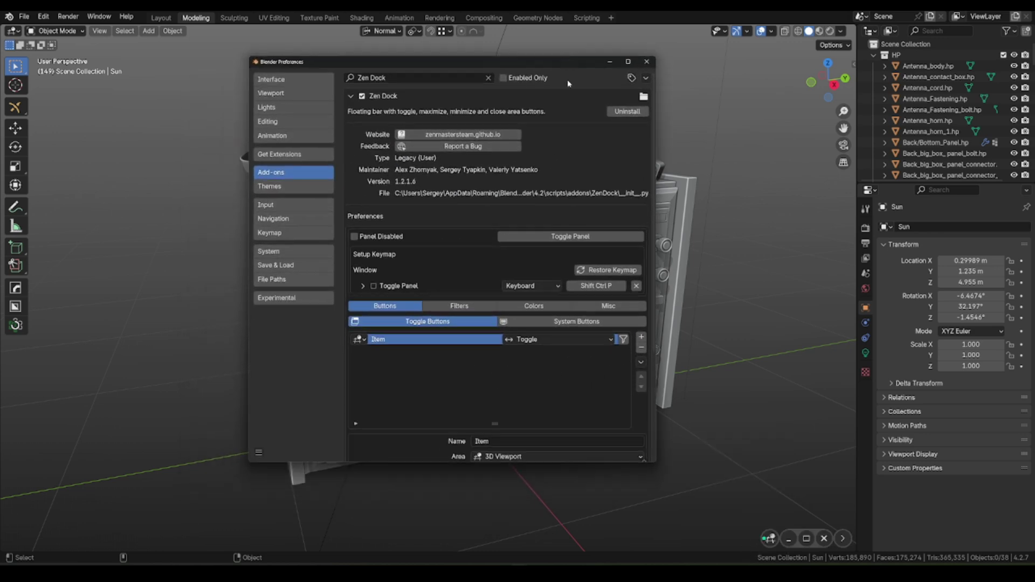
- Change the new button's mode to Command and paste bpy.ops.render.render(use_viewport=True) as its command
click(532, 339)
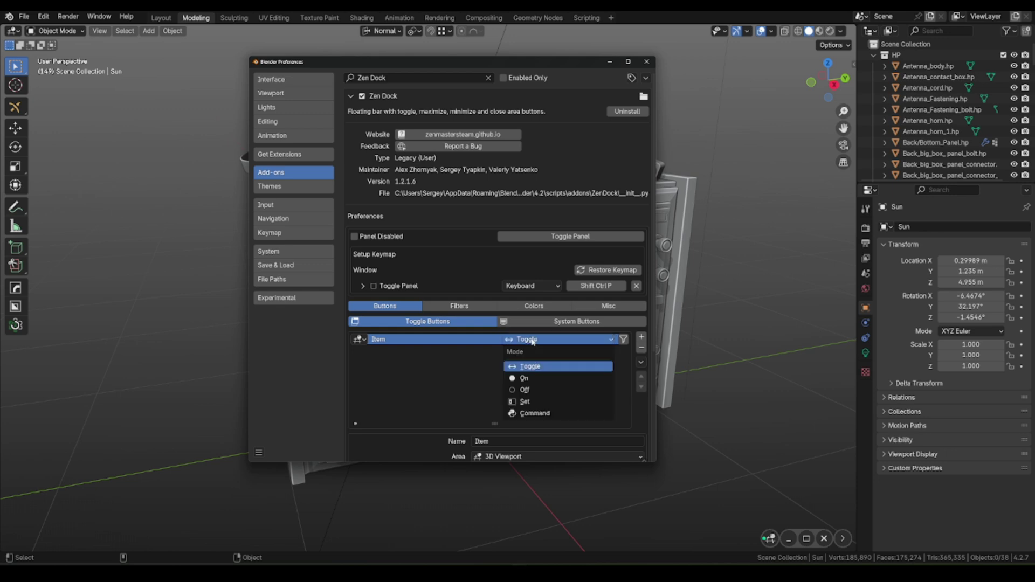
click(539, 414)
scroll(536, 388, down, 5)
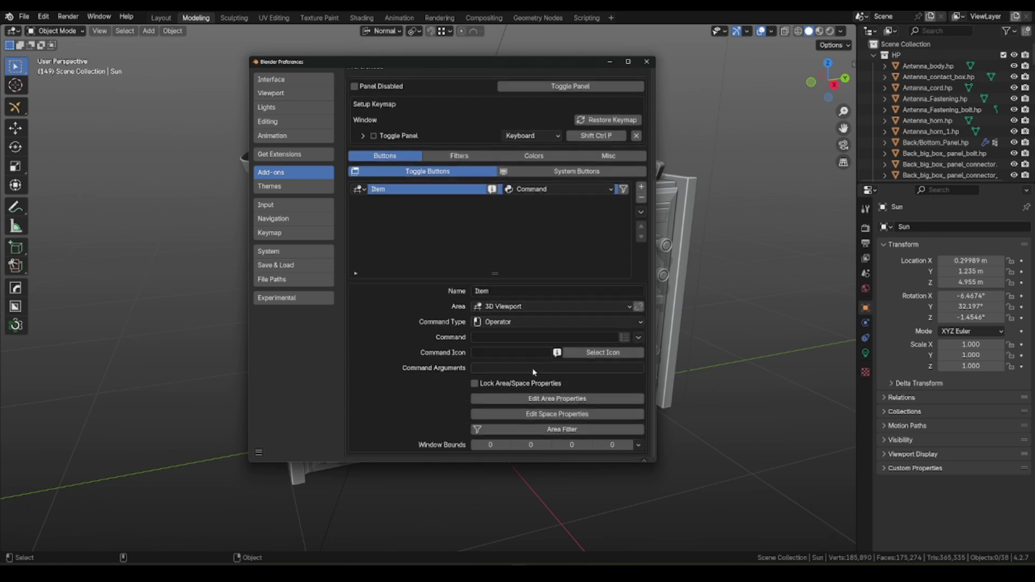
click(481, 338)
key(ctrl+v)
key(Return)
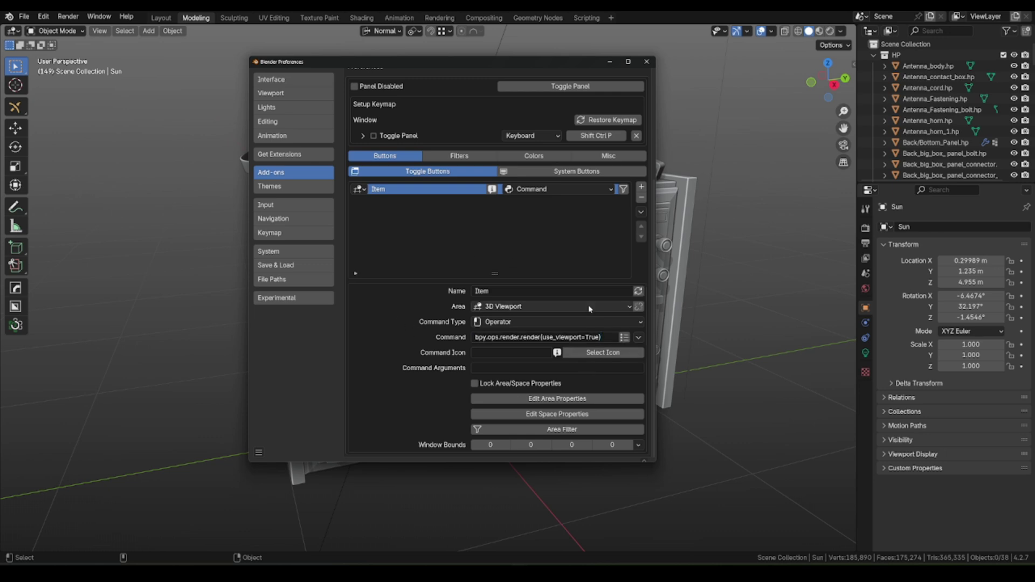
- Find icons matching "render" and assign RENDER_STILL as the button's command icon
click(492, 190)
text(render)
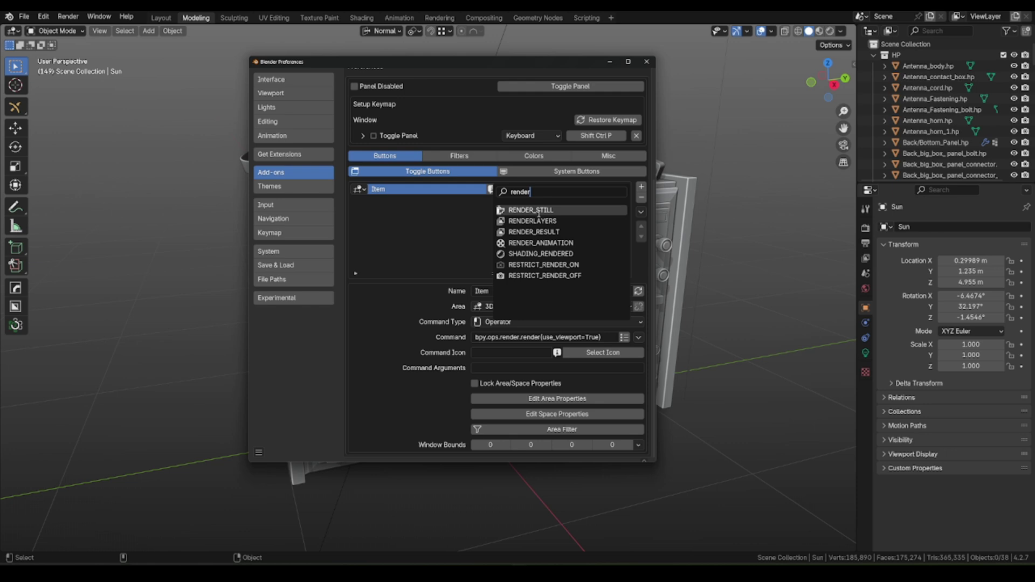
click(539, 211)
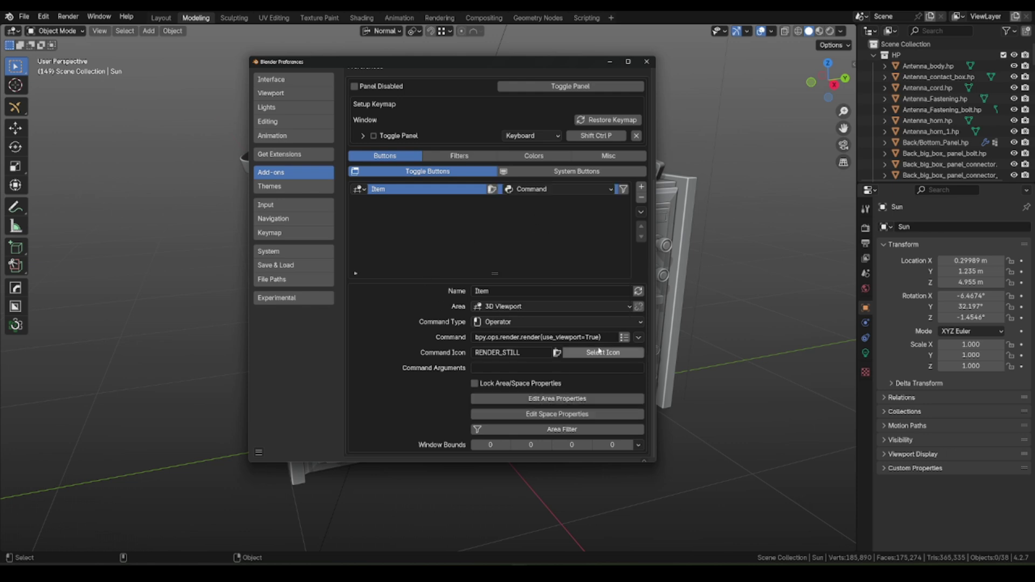
- Set the render command's execution context to Invoke Default
click(623, 337)
click(354, 355)
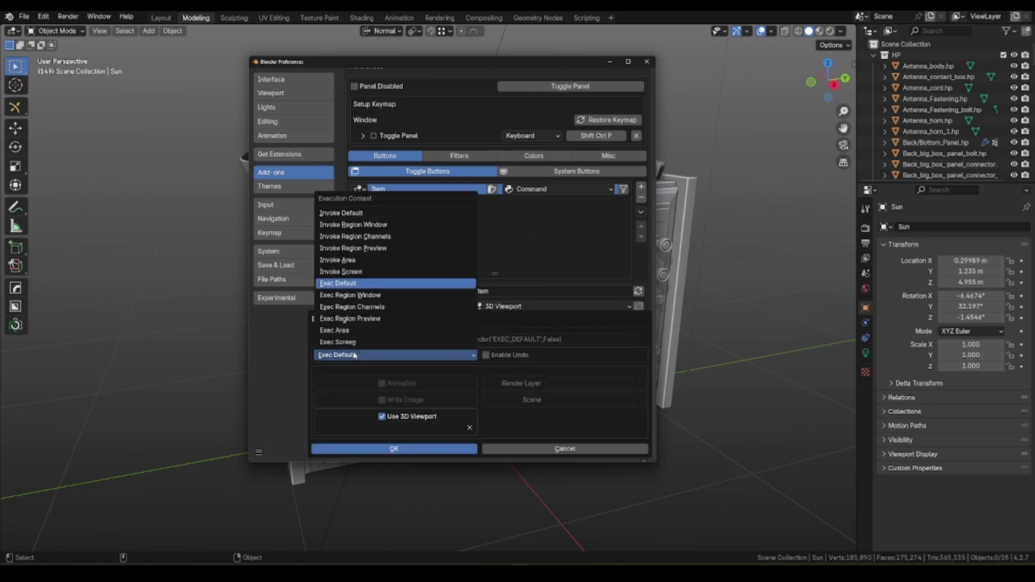
click(338, 214)
click(409, 449)
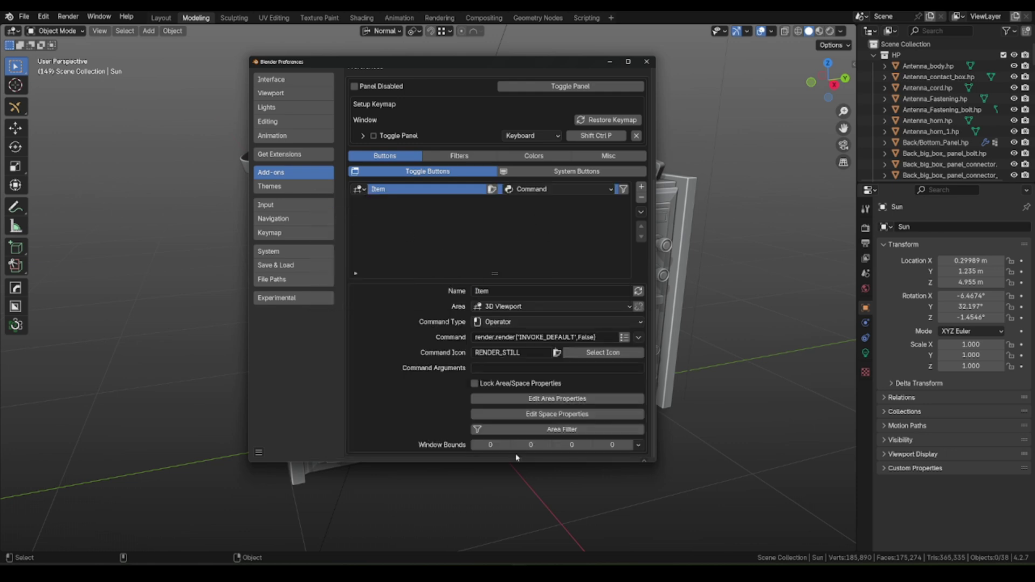
- Test the new dock button by rendering the scene from the 3D Viewport and the Outliner, closing the render window each time
click(610, 61)
scroll(539, 294, up, 3)
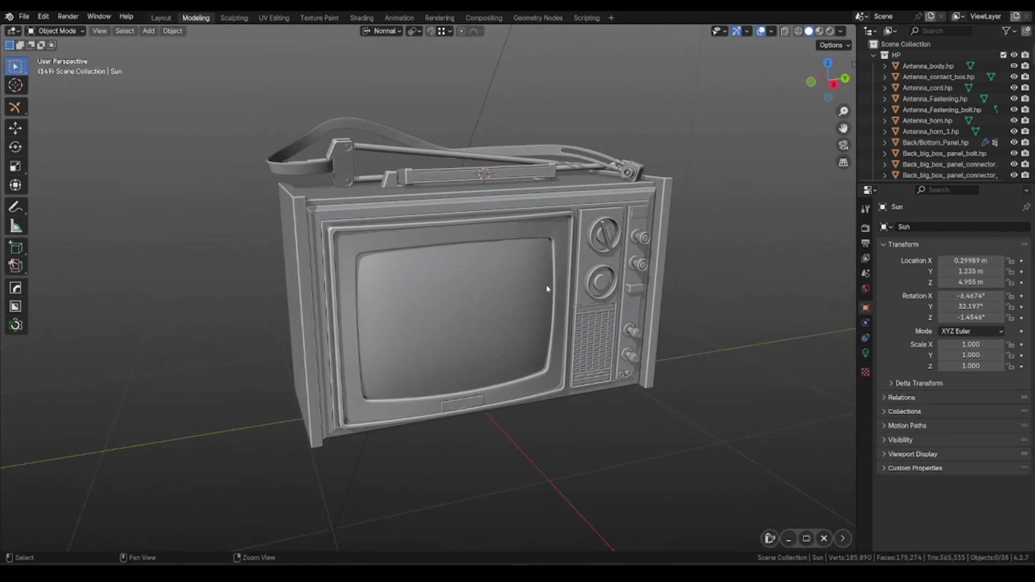
key(F12)
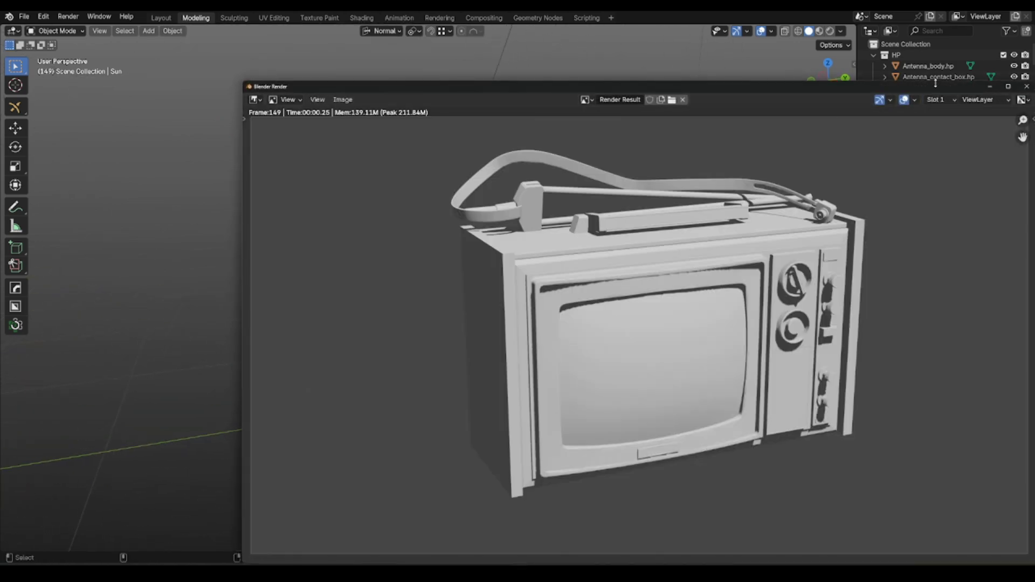
drag(936, 83, 781, 63)
click(866, 71)
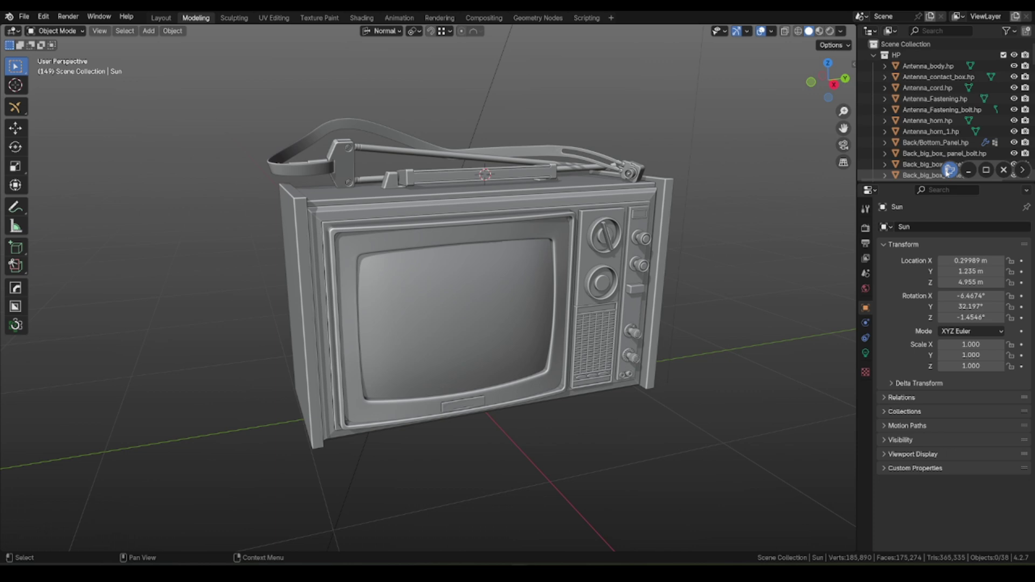
click(949, 171)
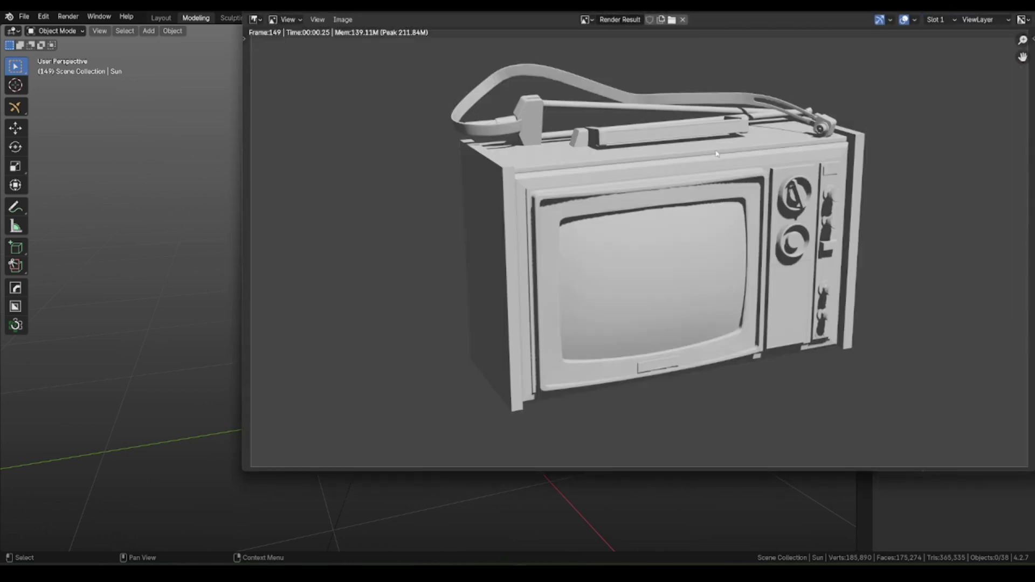
click(1012, 15)
- Filter the render button out of all areas except the 3D Viewport using Isolate
right_click(770, 539)
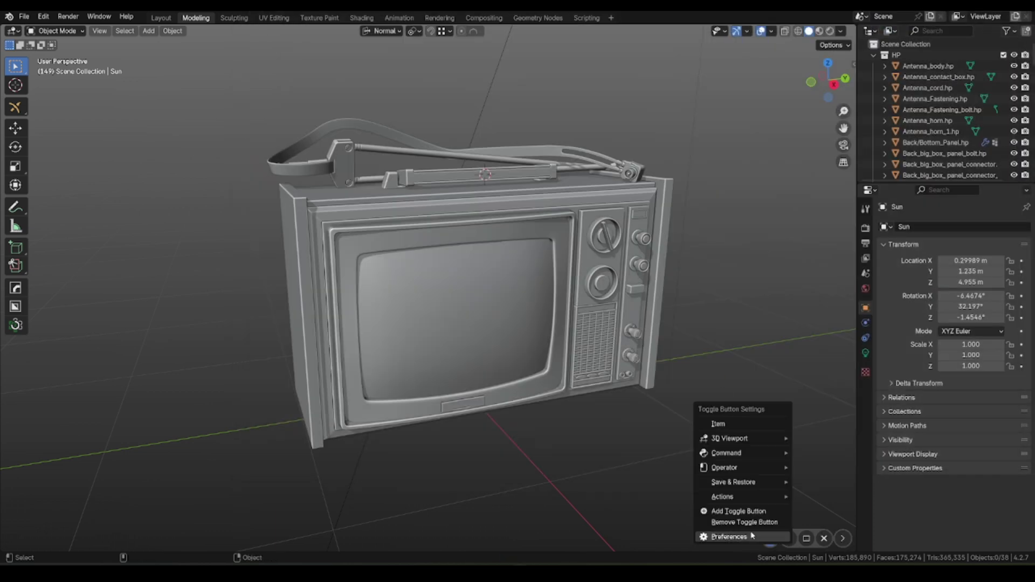
click(729, 537)
click(615, 193)
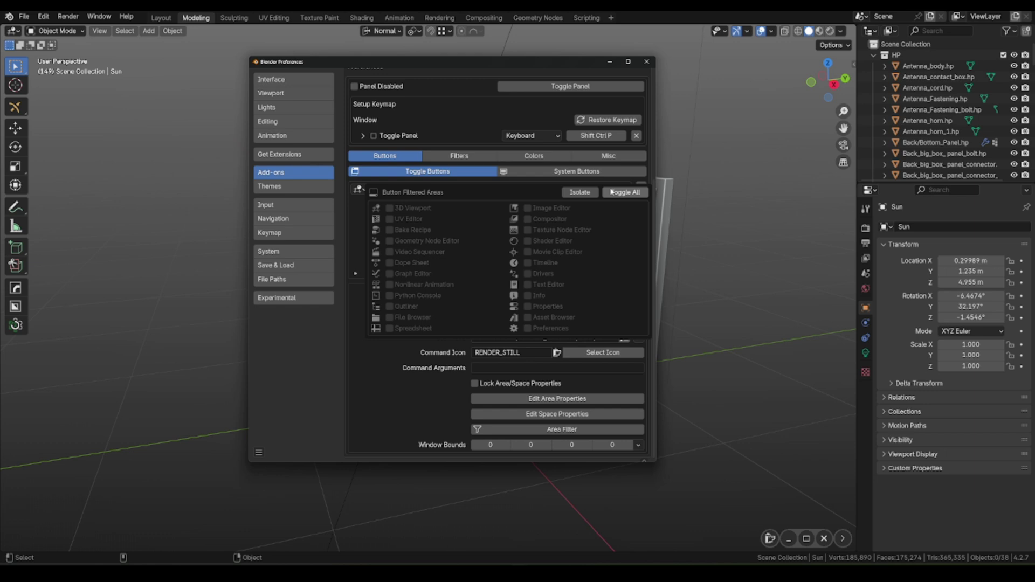
click(391, 208)
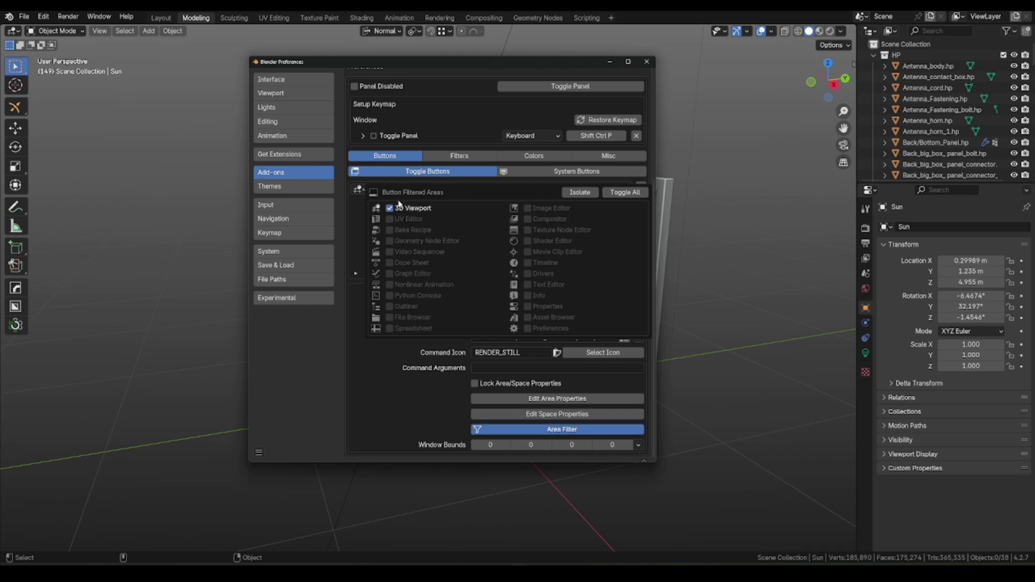
click(580, 193)
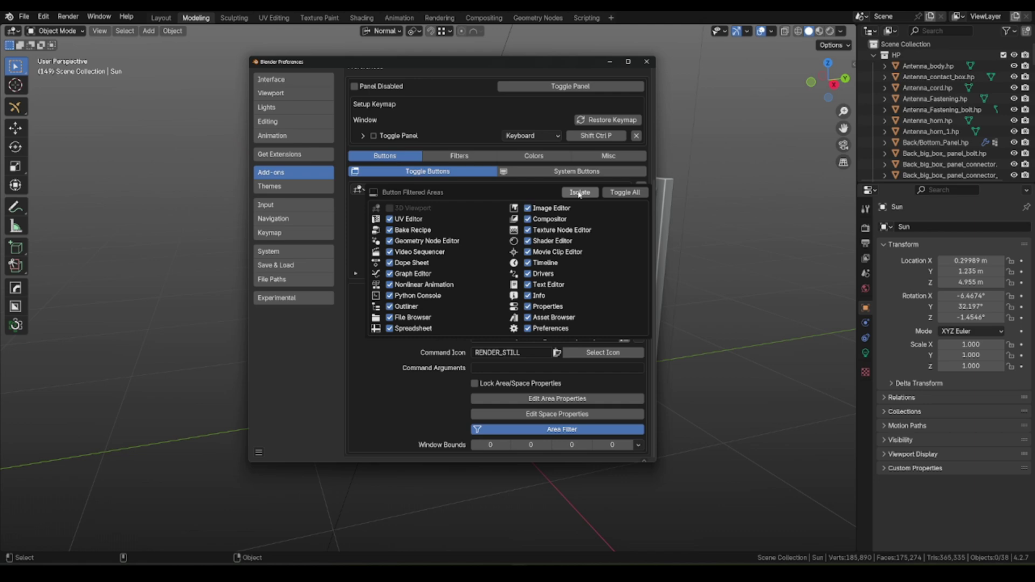
- Test the filtered render button from the 3D Viewport and close the render window
click(610, 61)
click(771, 538)
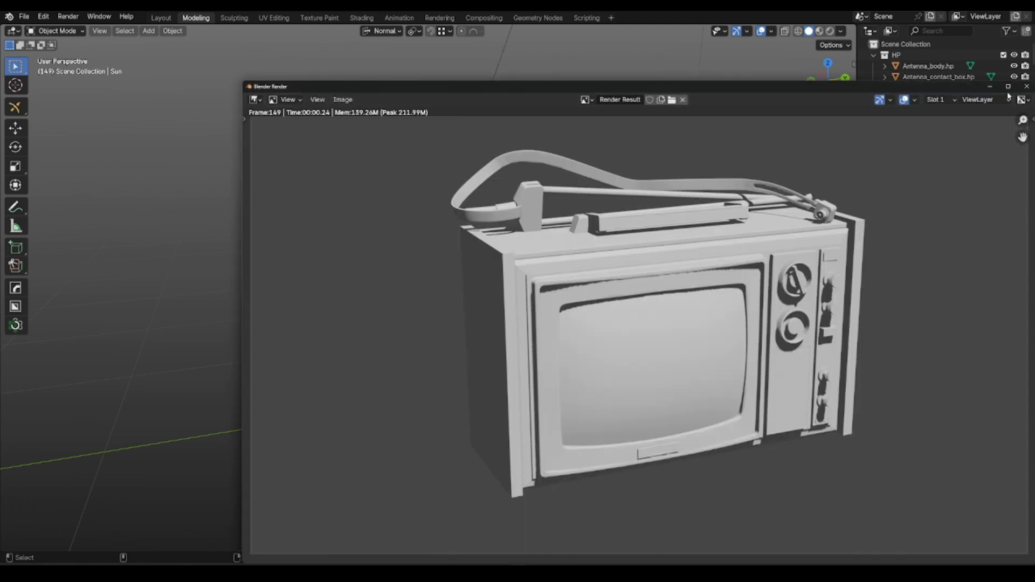
click(1024, 88)
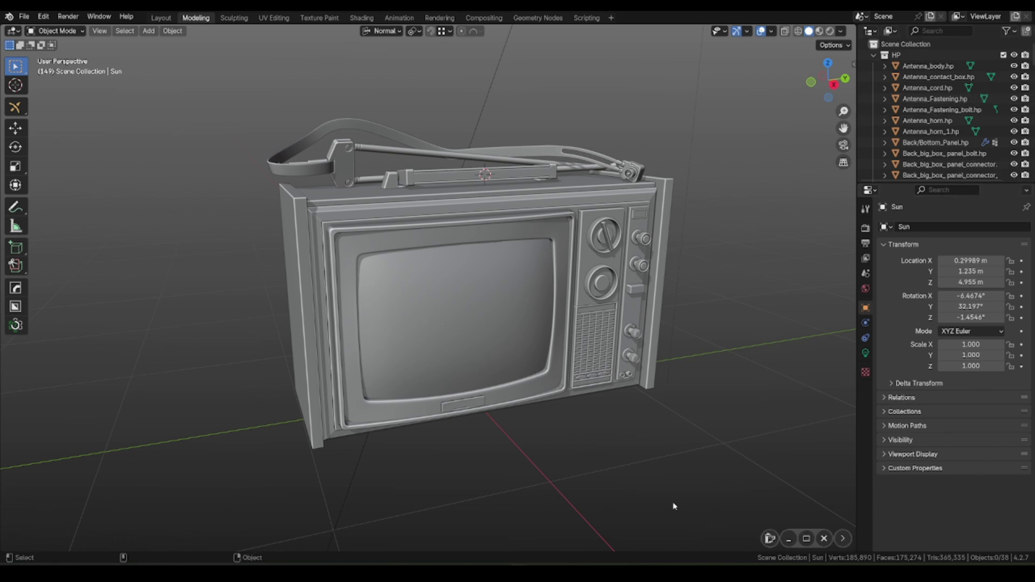
- Open the Scripting workspace, switch to ChatGPT and request "I need simple Blender script to move object 10 cm higher"
click(586, 18)
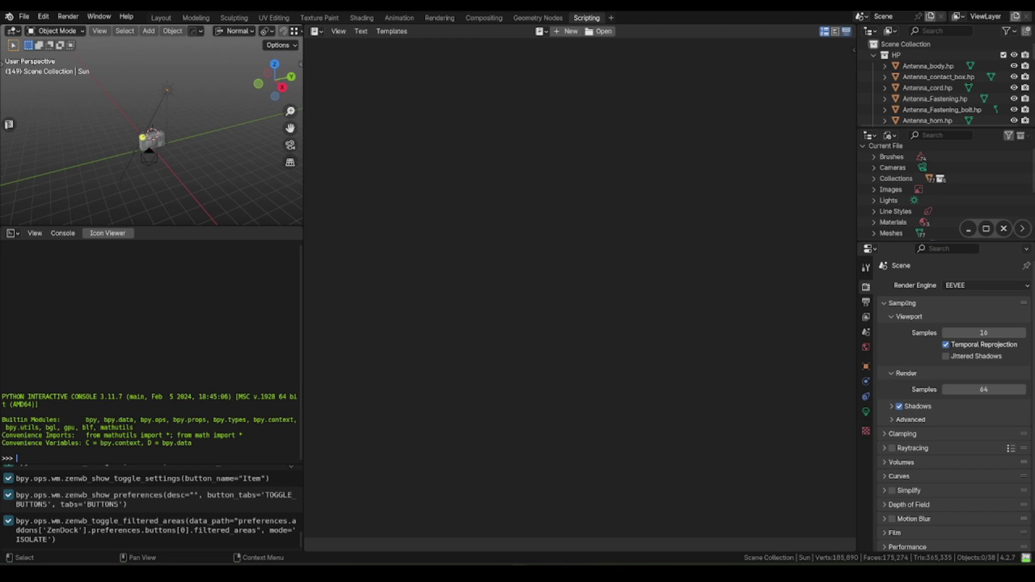
key(alt+Tab)
text(I ne)
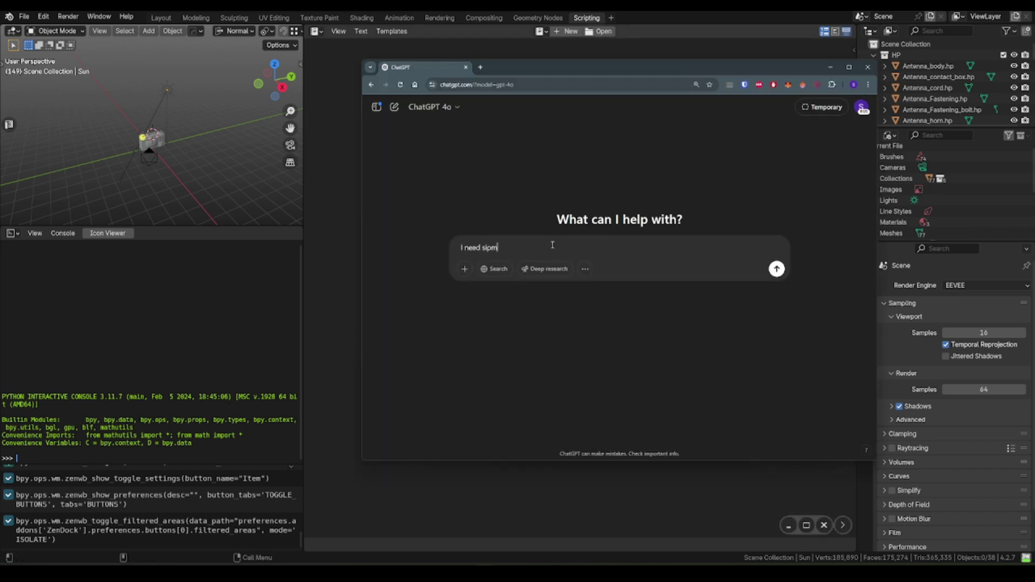
text(ed simple Blender script to move object 10 cm higher)
key(Return)
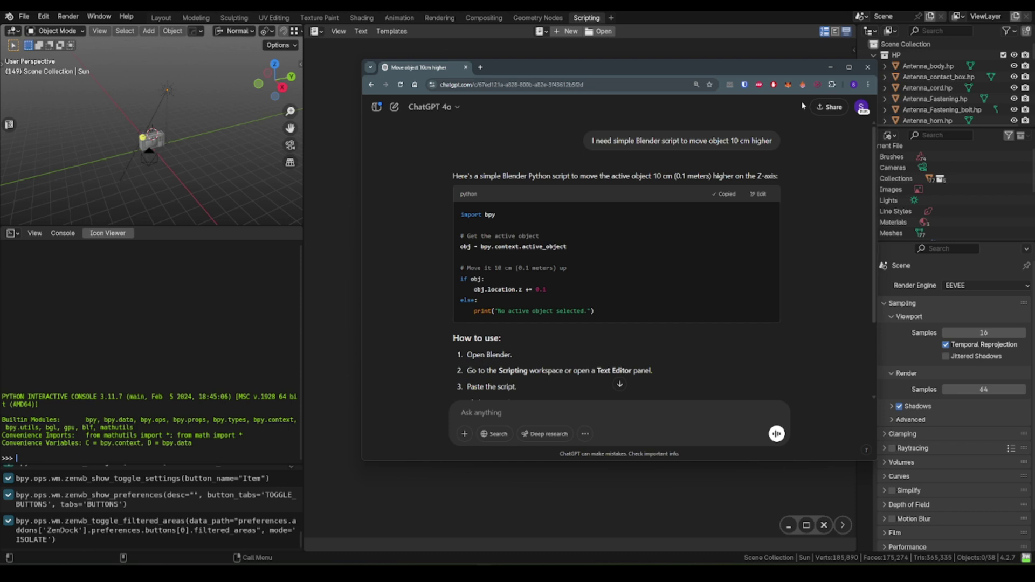
- Back in Blender, create a new text with the generated script that raises the active object by 0.1 m, and name it Test
click(830, 67)
click(567, 31)
text(import bpy  # Get the active object obj = bpy.context.active_object  # Move it 10 cm (0.1 meters) up if obj:     obj.location.z += 0.1 else:     print("No active object selected."))
double_click(542, 31)
text(Test)
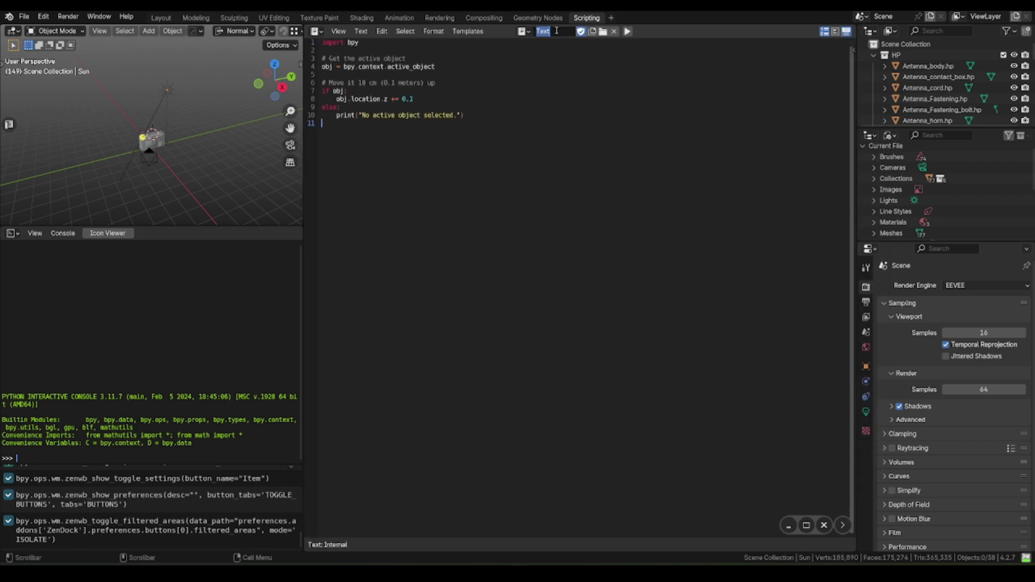
key(Return)
- Return to the Modeling workspace, open the Zen Dock button preferences and add a second toggle button in Command mode
click(195, 17)
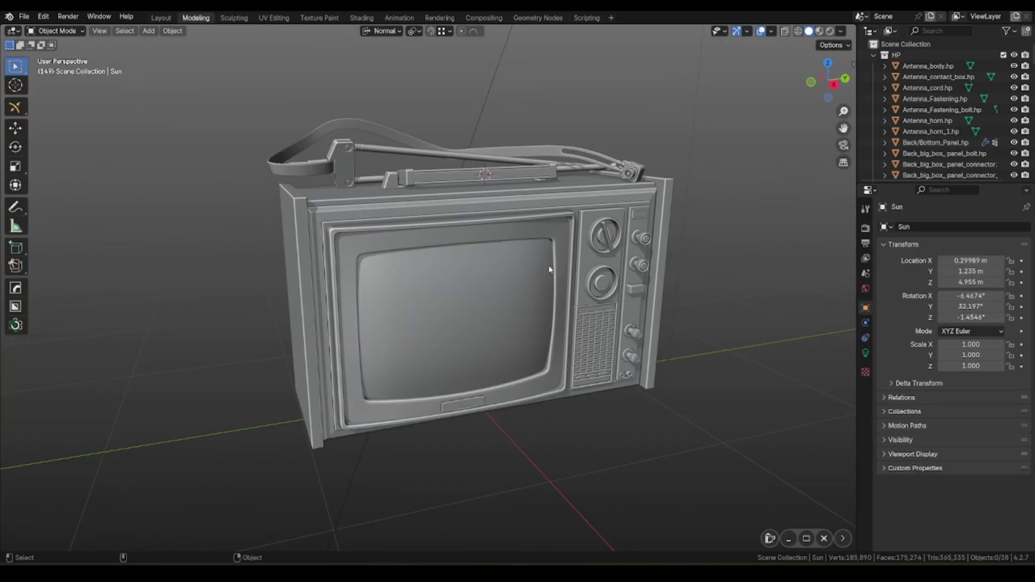
right_click(770, 538)
click(722, 538)
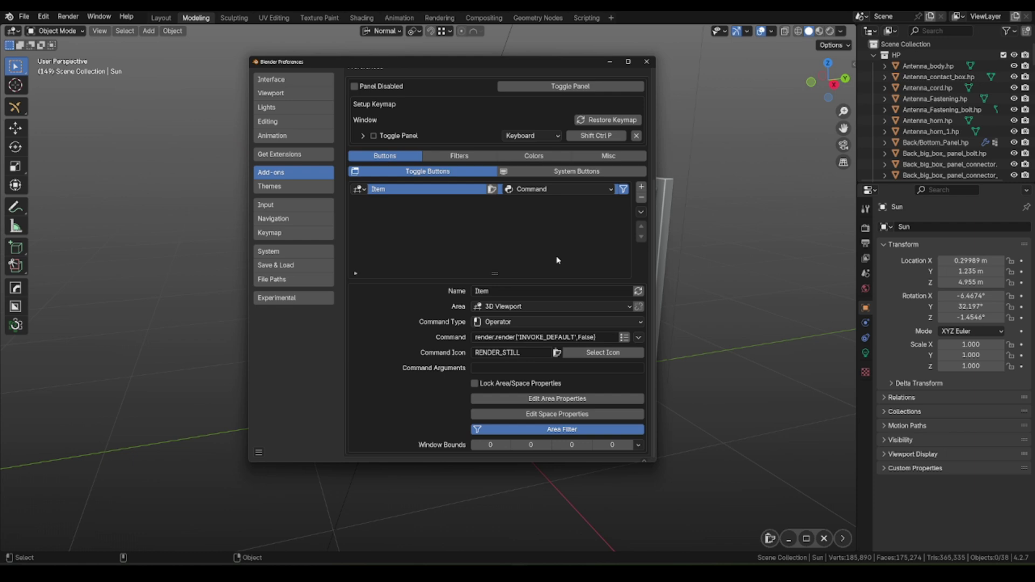
click(641, 187)
click(550, 201)
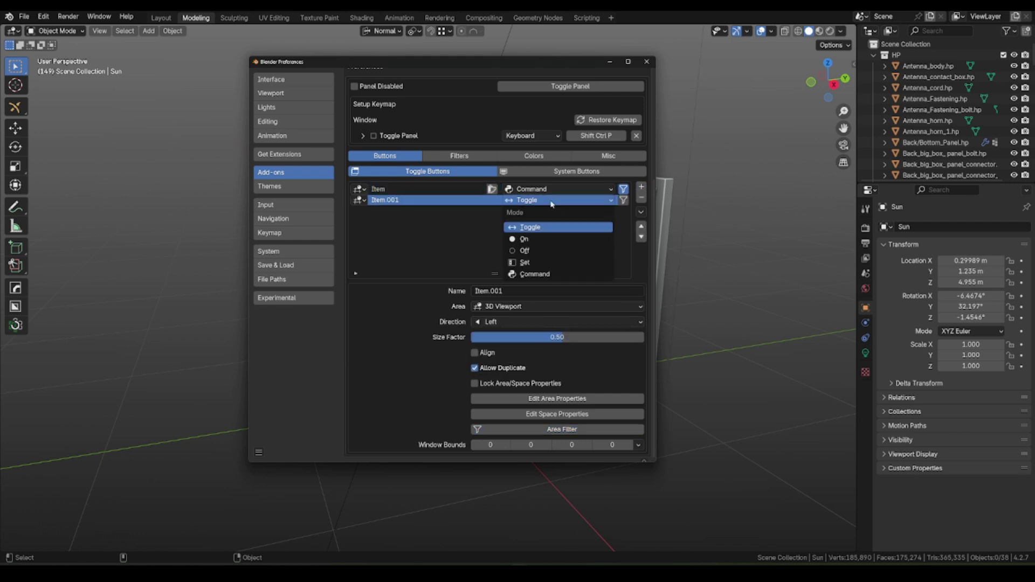
click(535, 274)
- Search the icon list for "up" and assign the TRIA_UP icon to the new command button
click(491, 200)
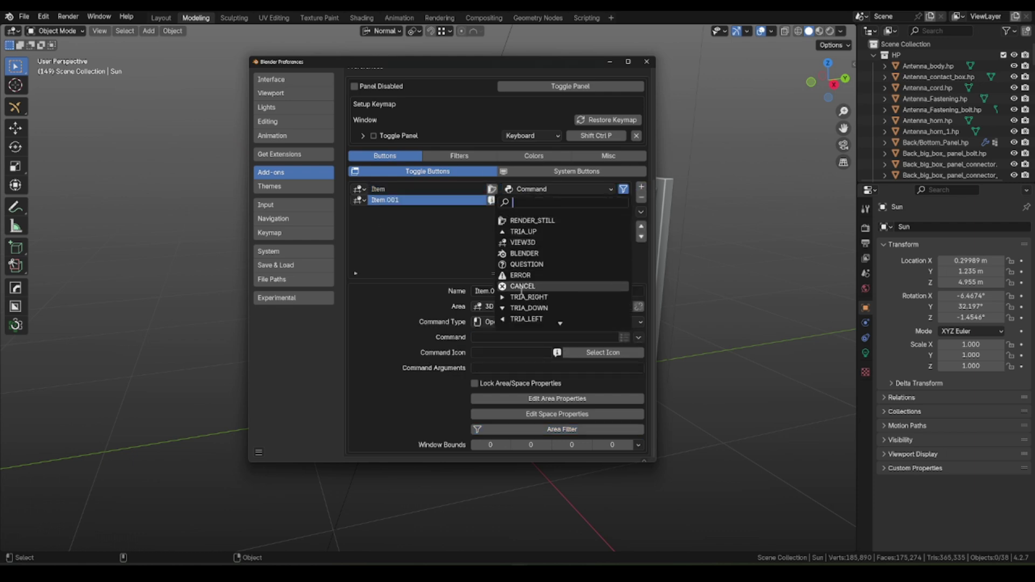
scroll(526, 298, down, 4)
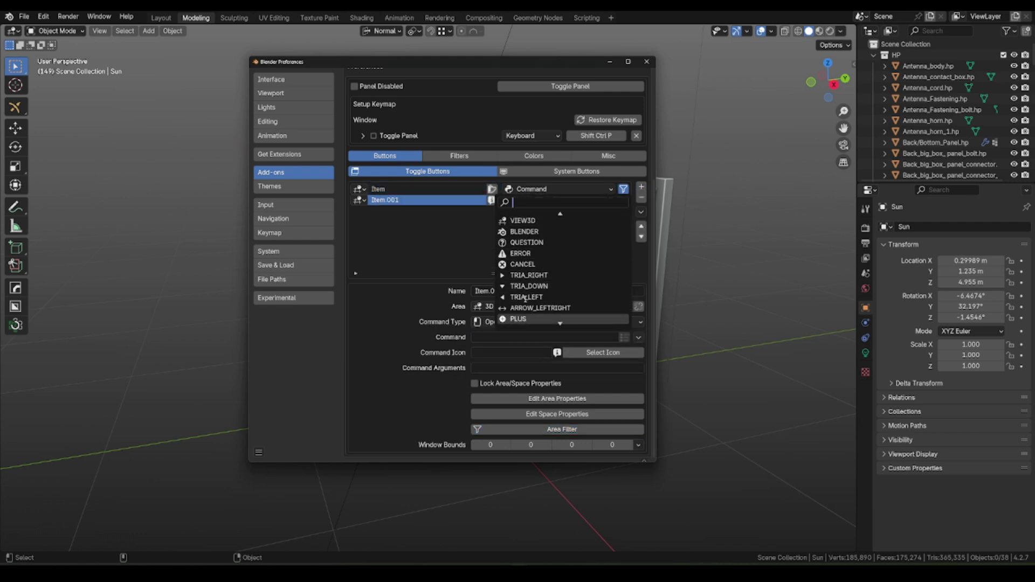
text(up)
click(524, 220)
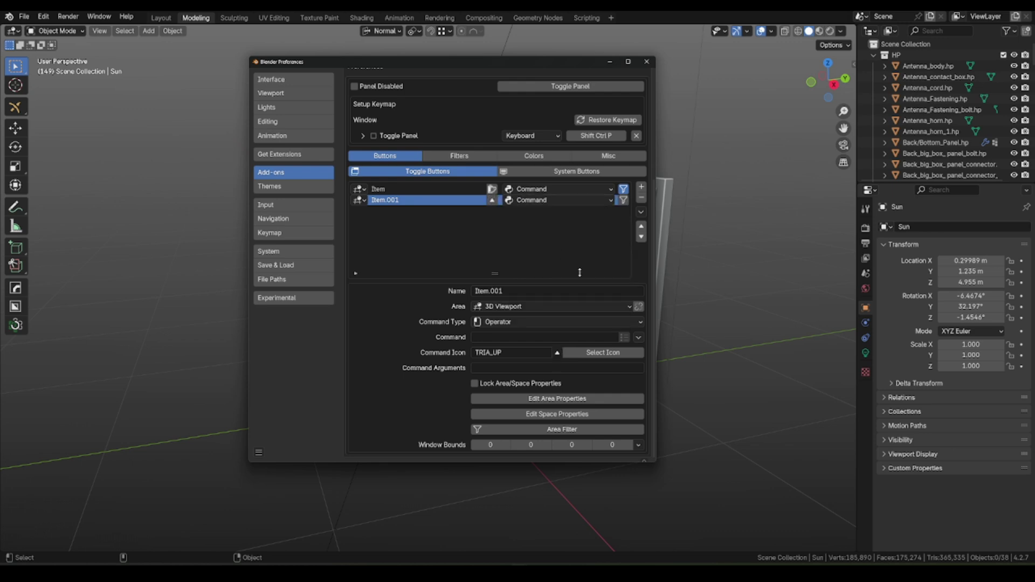
- Assign the Test text block as the new button's command and put the preferences window away
click(638, 337)
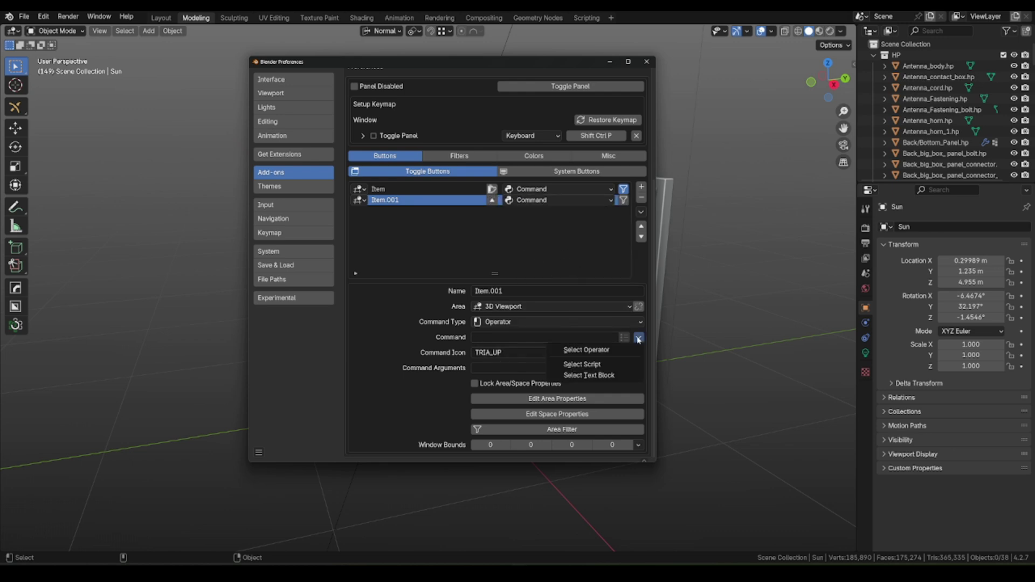
click(589, 375)
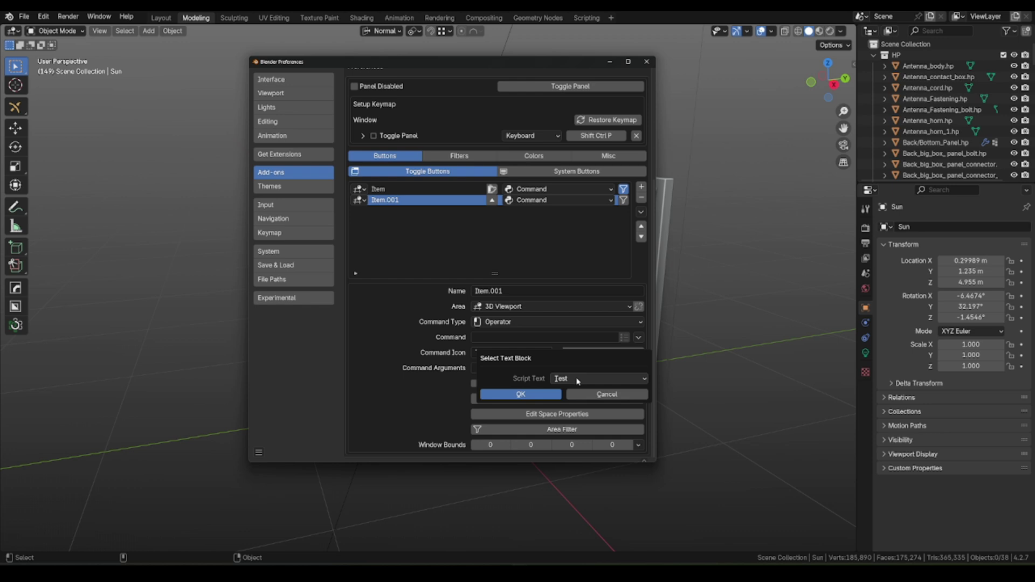
click(520, 394)
click(610, 61)
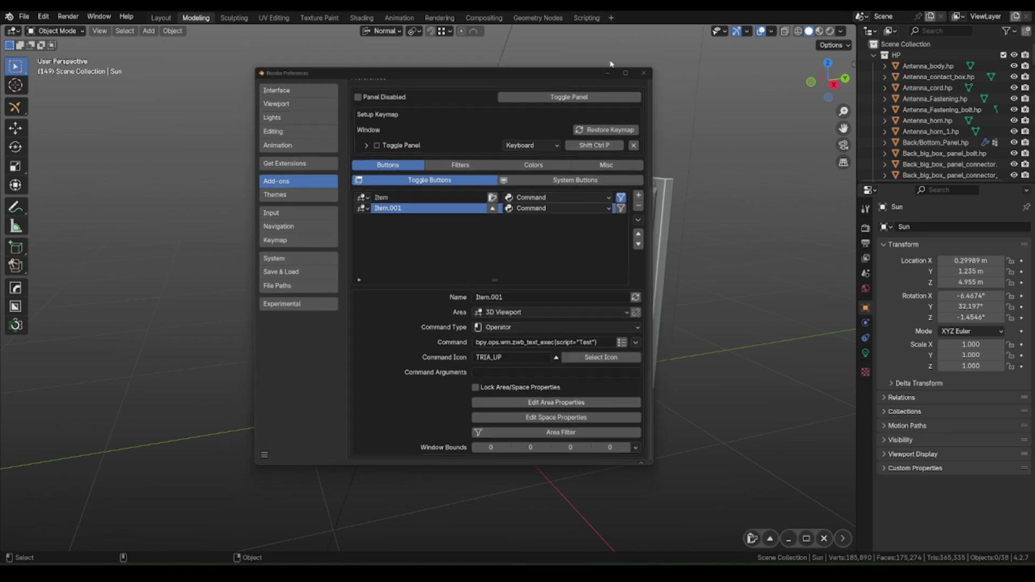
- Select the television's handle and raise it 0.8 m by running the new script button repeatedly
middle_drag(523, 324, 521, 238)
click(520, 231)
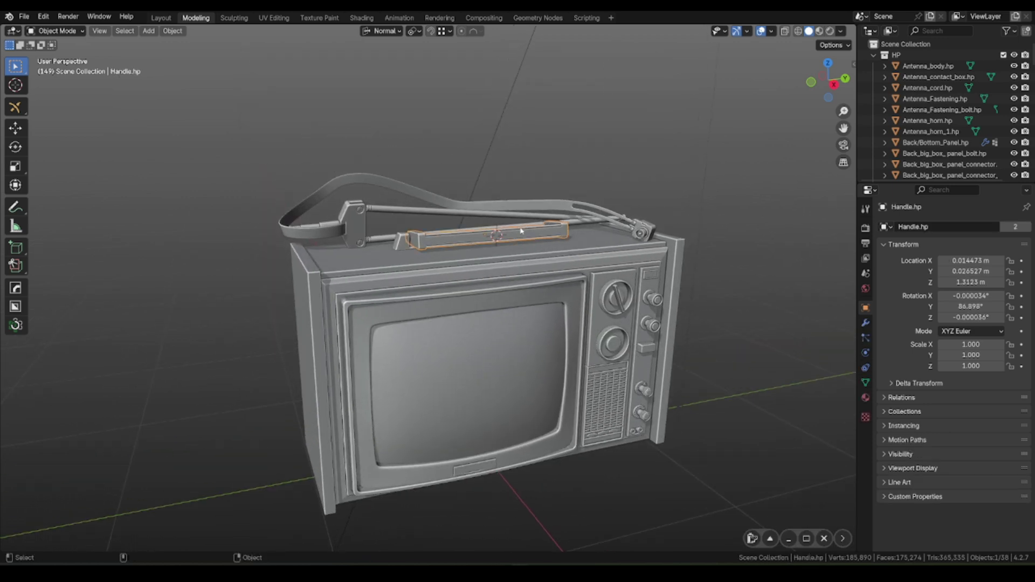
click(769, 538)
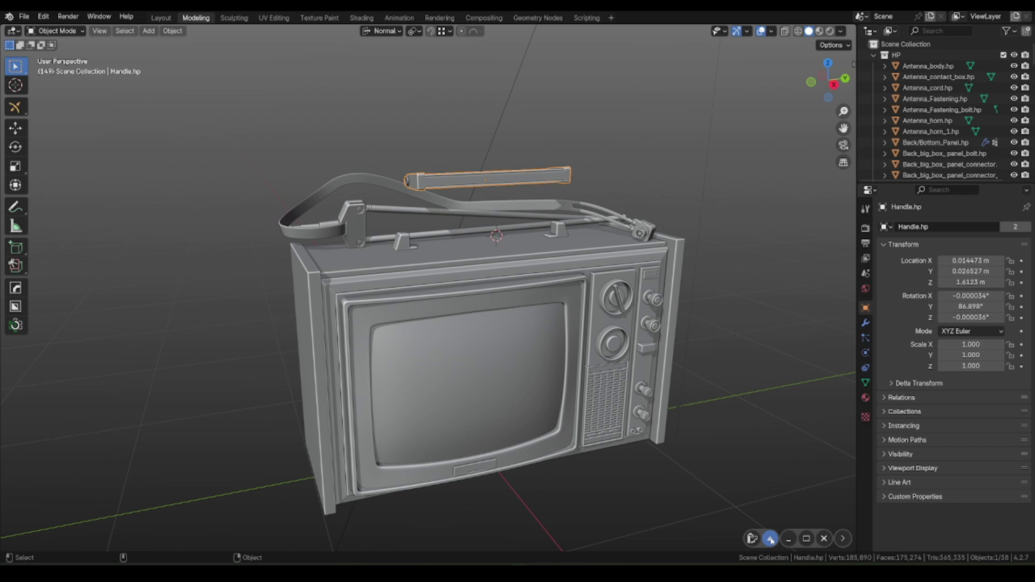
middle_drag(603, 372, 741, 486)
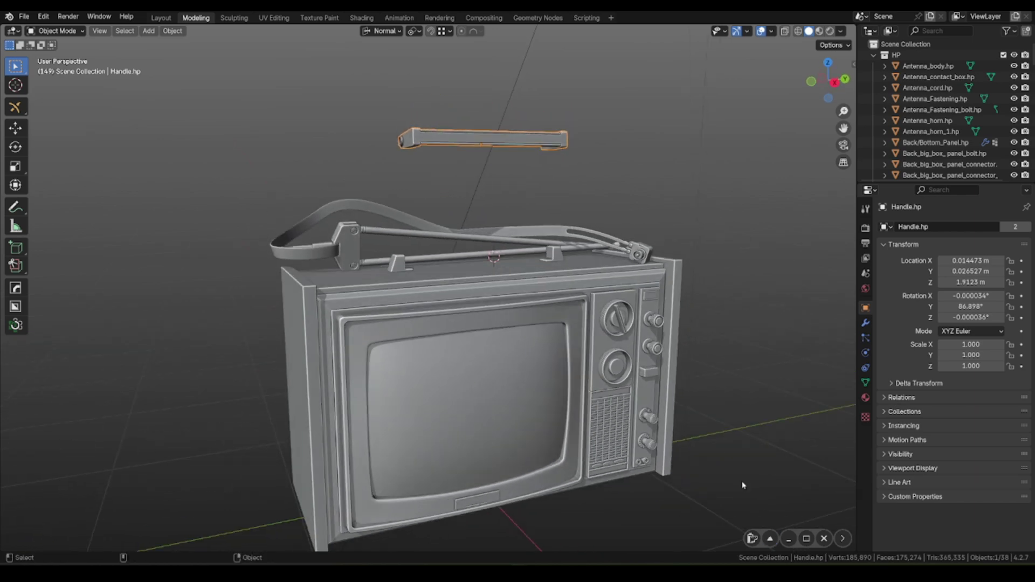
click(770, 538)
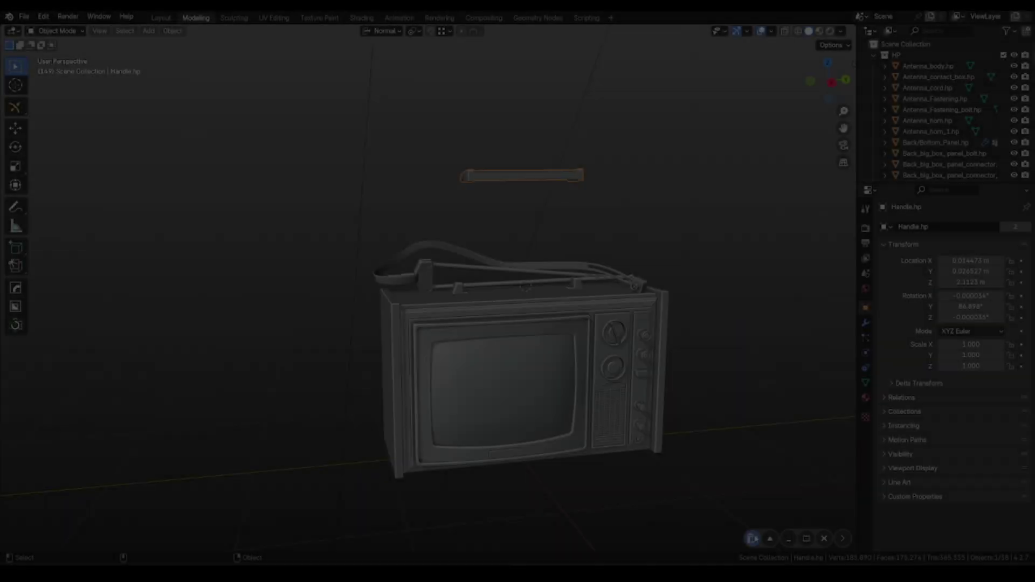
- Open the render button's Zen Dock preferences and add a third toggle button in Command mode
right_click(753, 539)
click(755, 538)
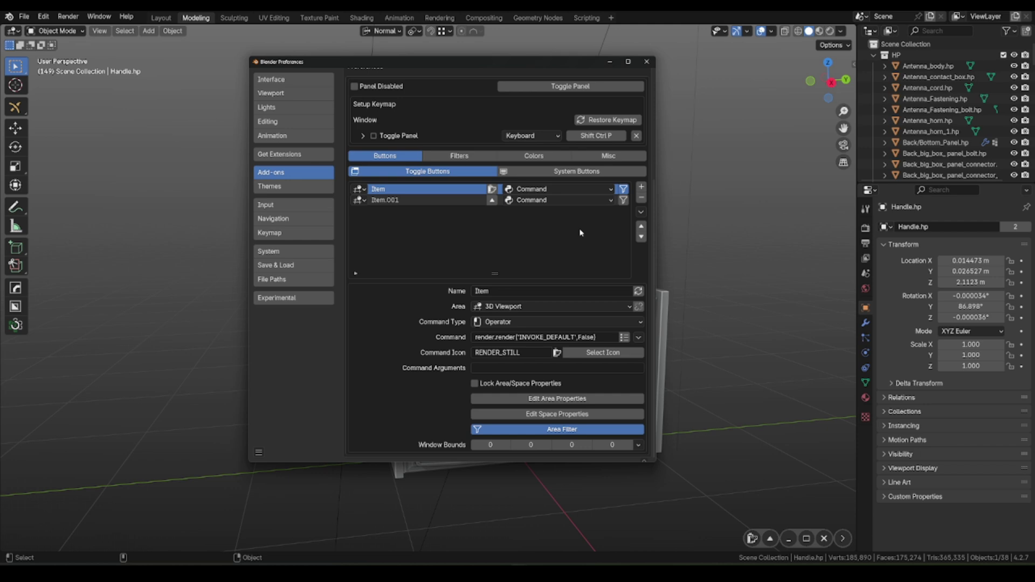
click(641, 187)
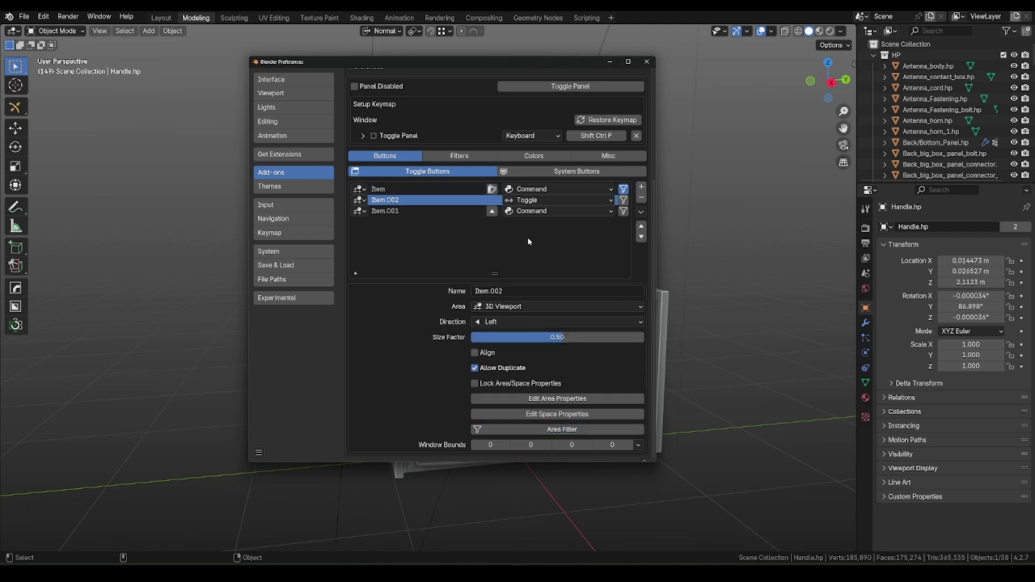
click(553, 200)
click(534, 275)
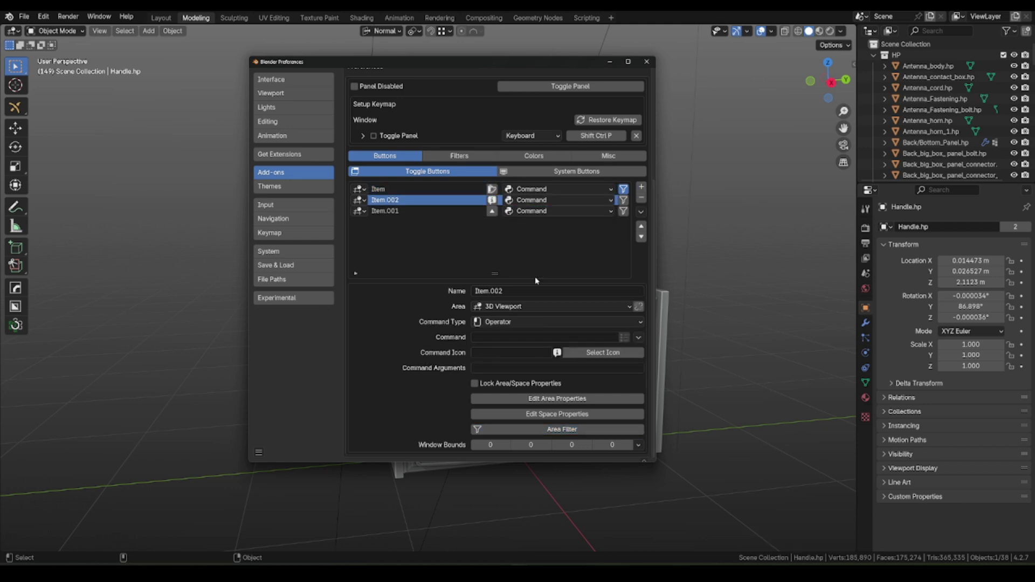
- Set the third button's command type to Pie and choose the VIEW3D_MT_view_pie menu as its command
click(638, 322)
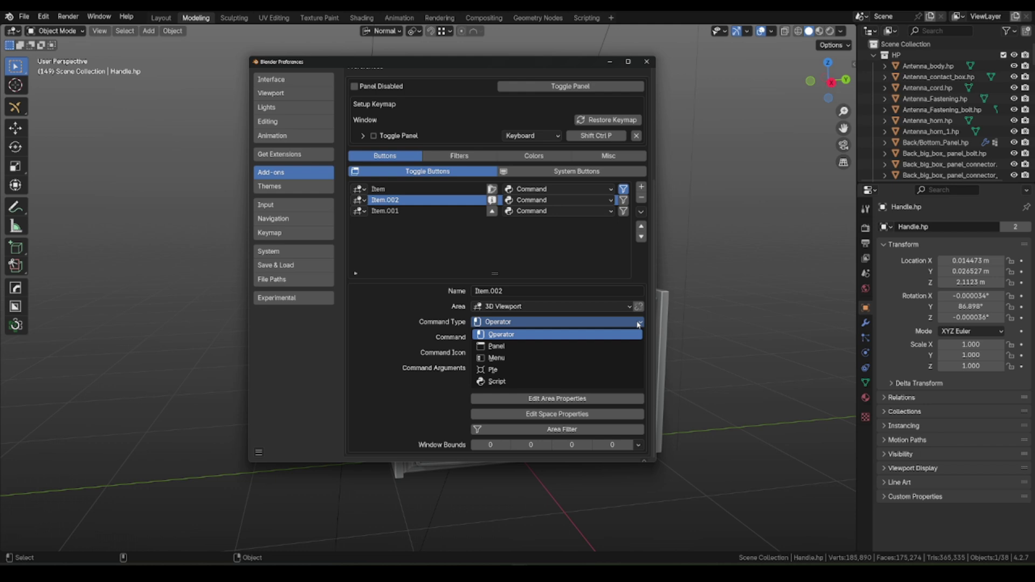
click(493, 369)
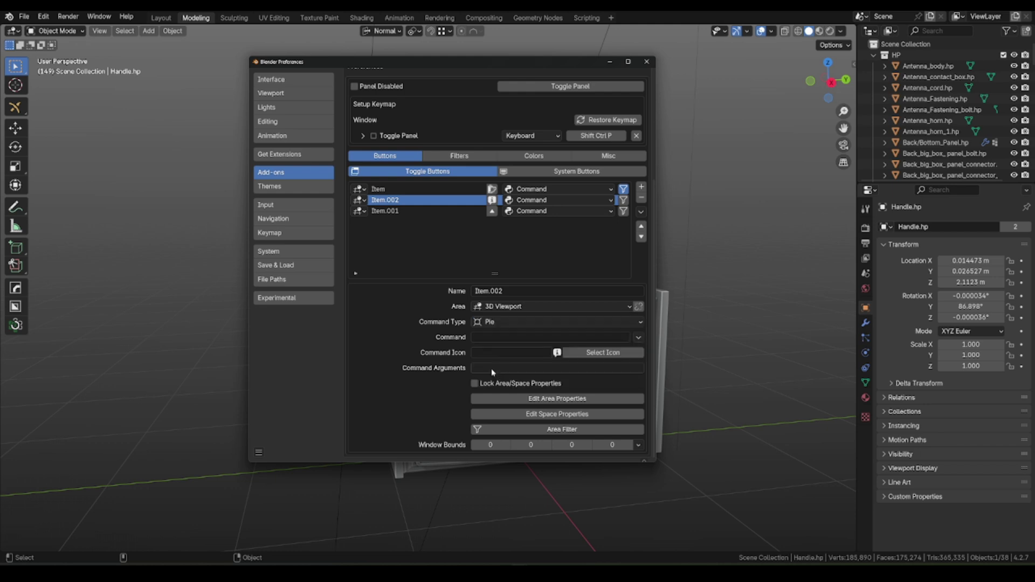
click(638, 338)
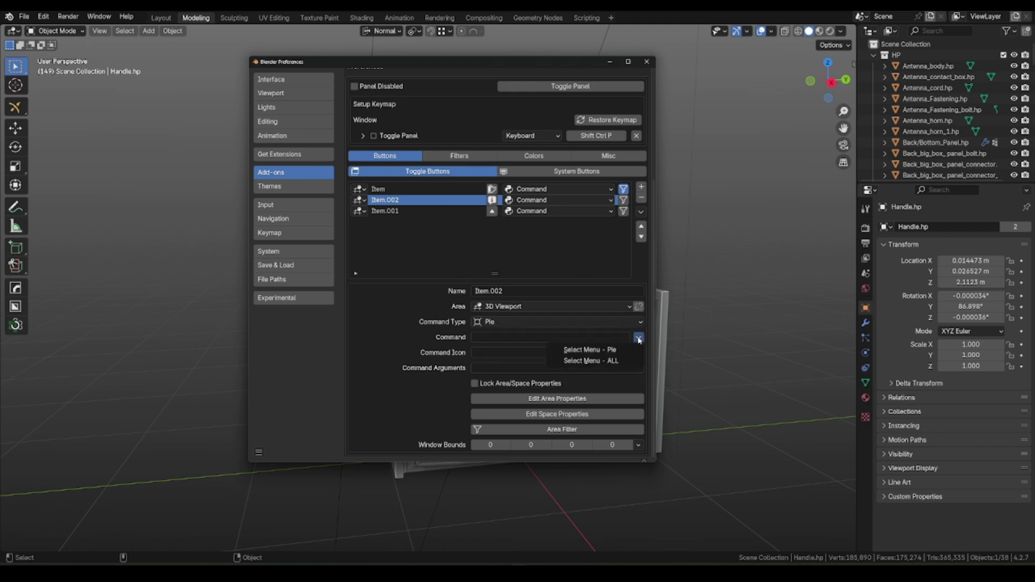
click(600, 350)
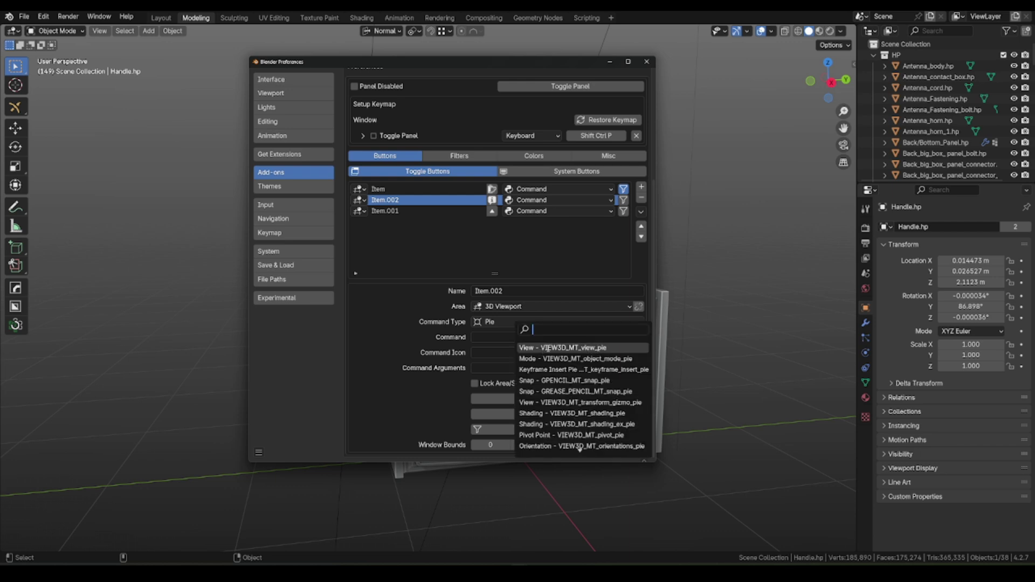
click(590, 348)
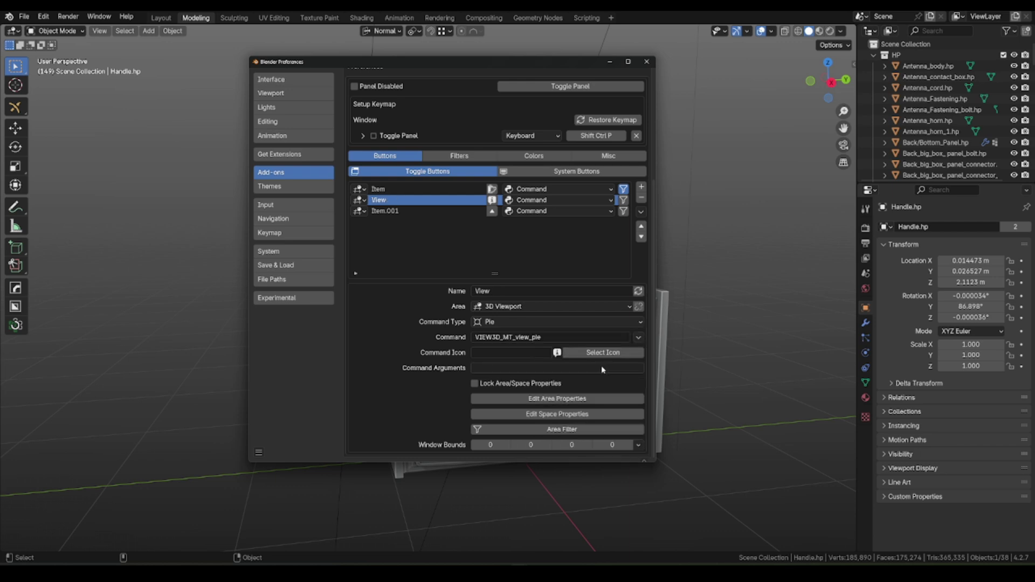
- Assign the VIEWZOOM icon to the View pie button and put the preferences window away
click(492, 200)
text(vie)
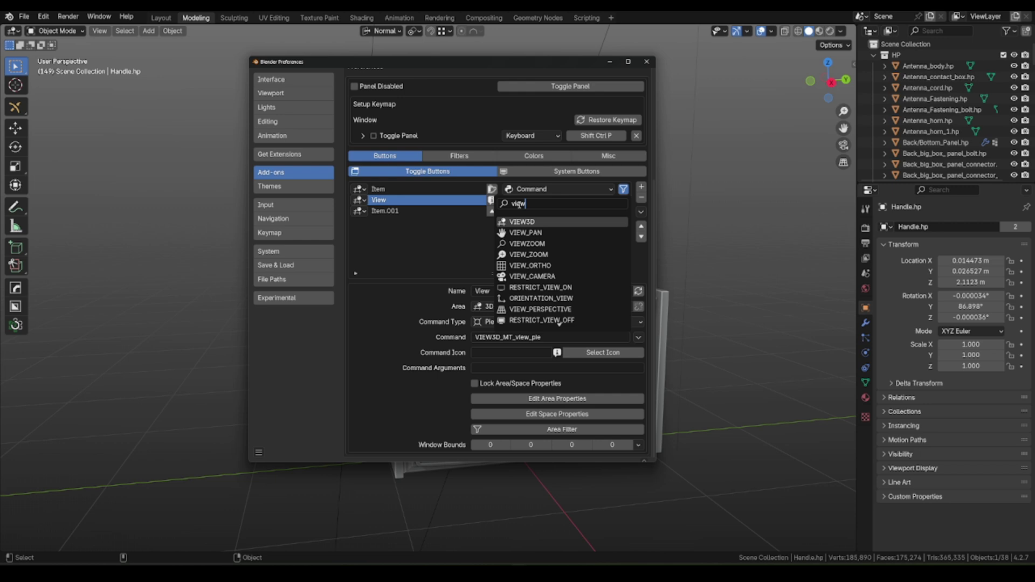
text(w)
click(526, 243)
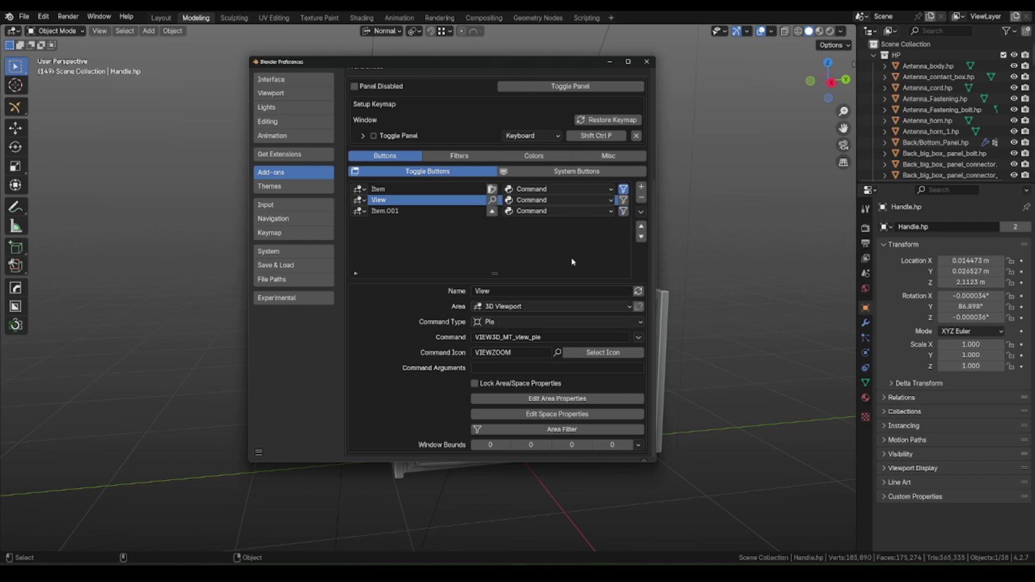
click(610, 63)
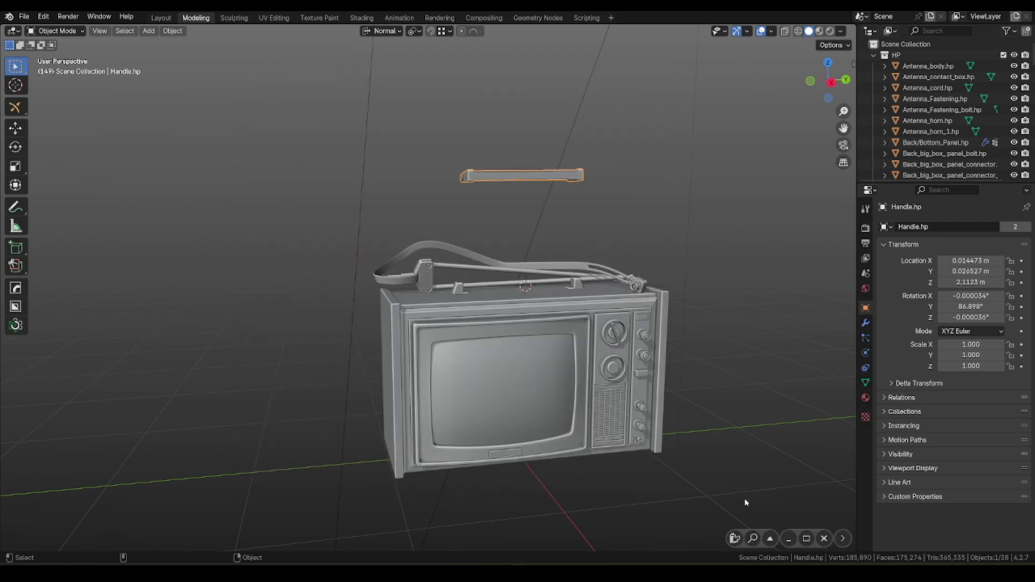
- Test the View pie button with the Back and Top views, orbit back to perspective, and try opening the pie from the Properties editor
click(752, 538)
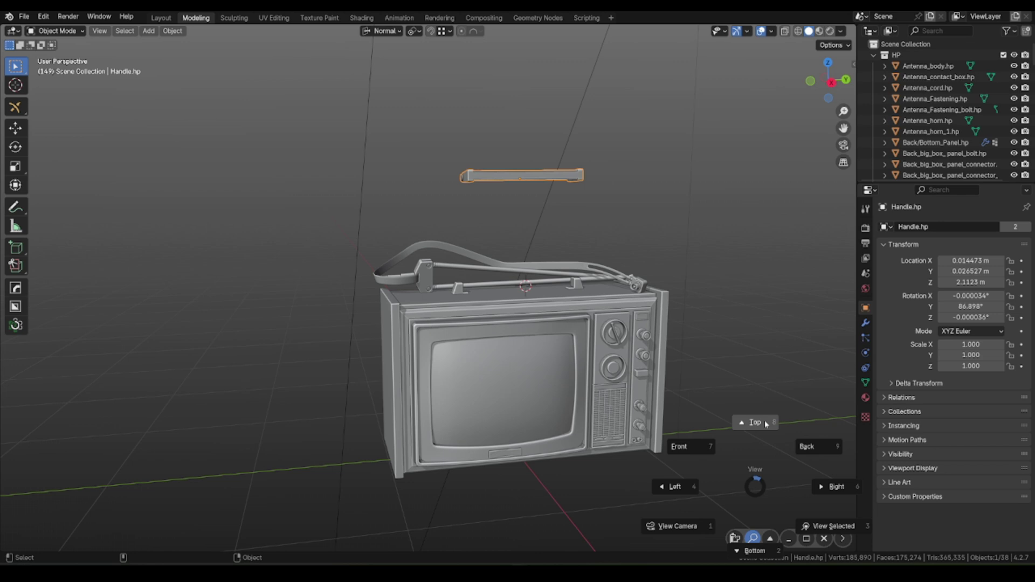
click(791, 450)
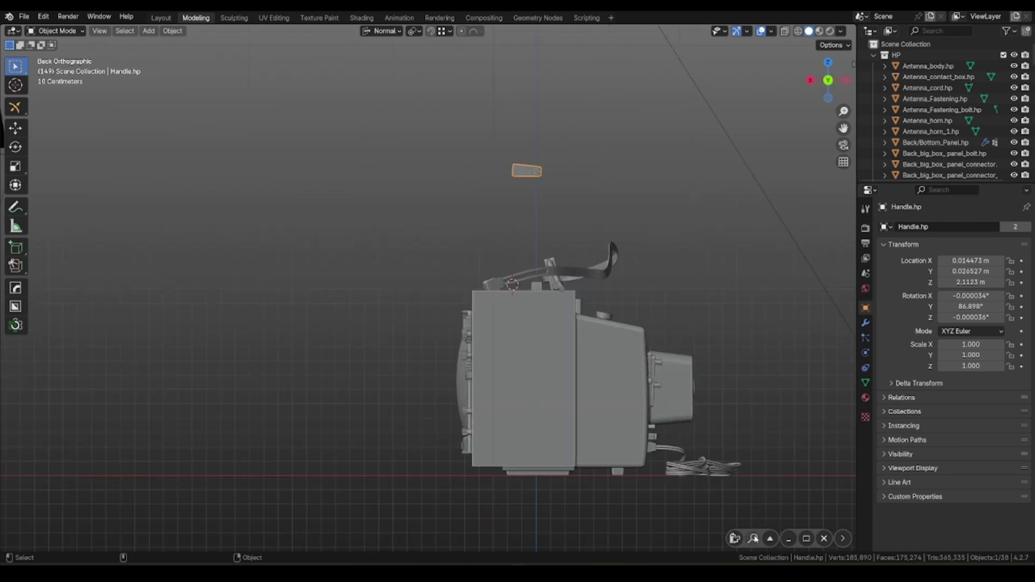
click(753, 539)
click(753, 422)
click(754, 538)
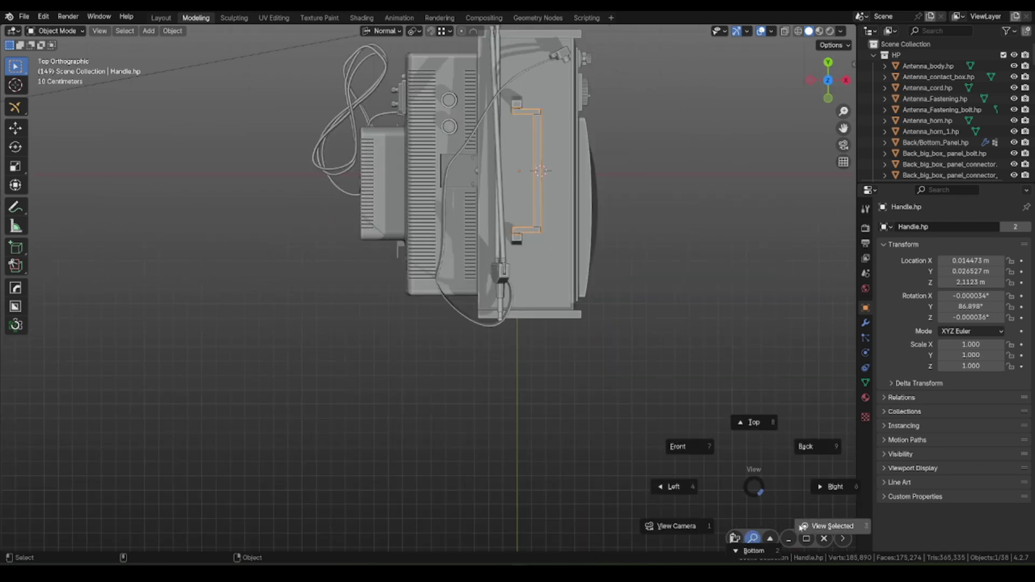
click(817, 446)
middle_drag(746, 423, 632, 365)
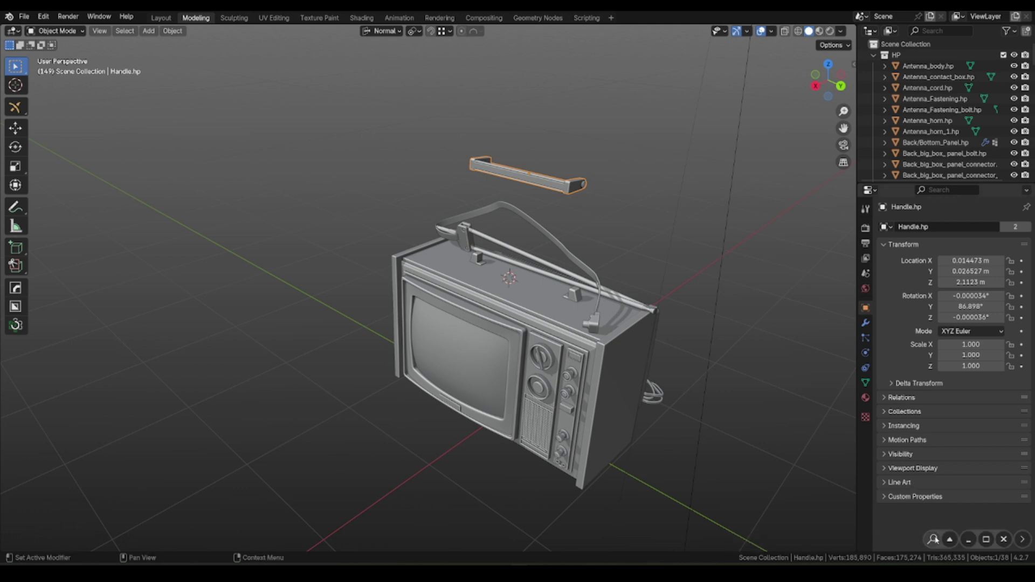
click(933, 539)
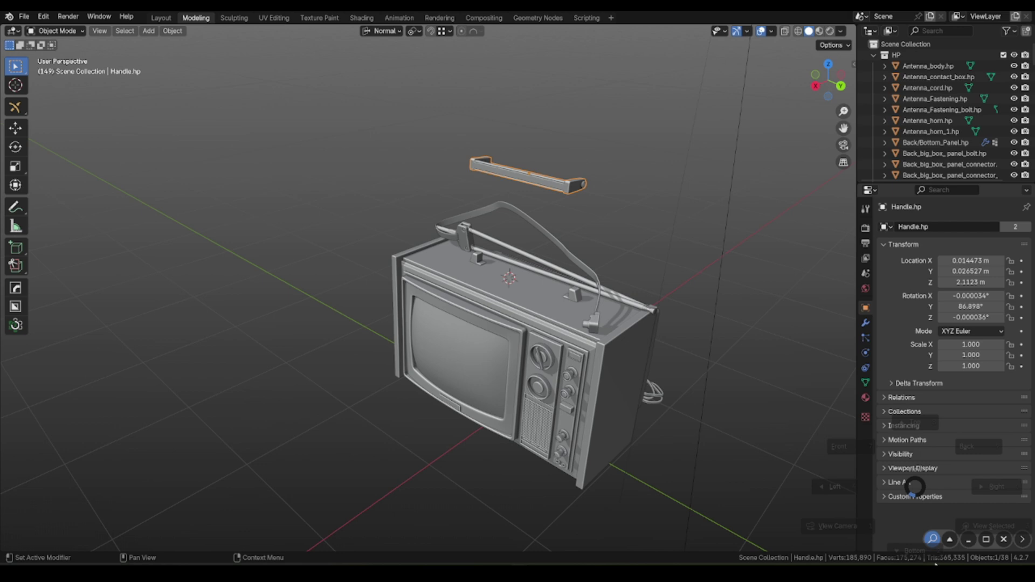
key(Escape)
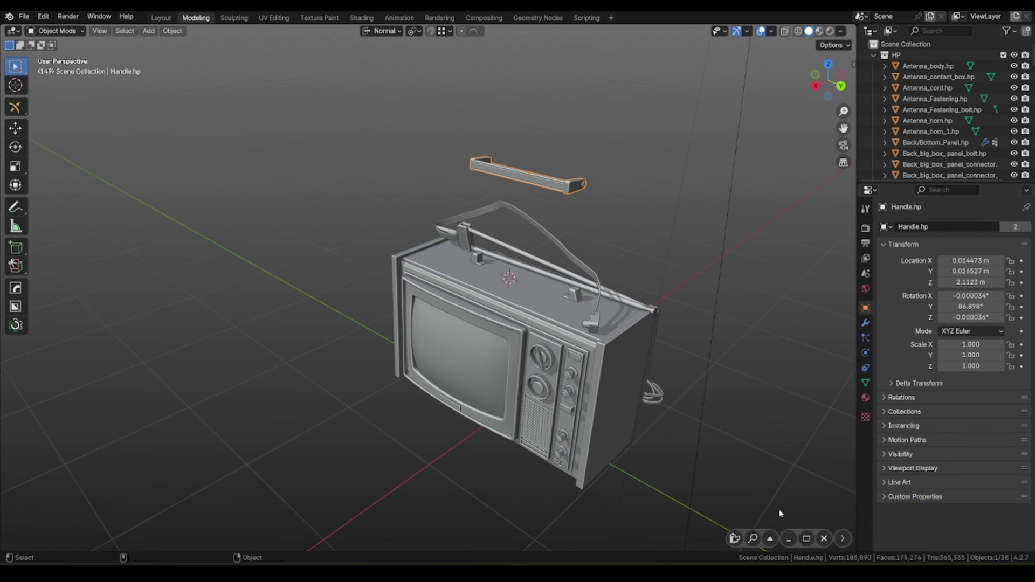
- Open the View pie button's preferences, review its Area setting, and return to the main window
right_click(753, 539)
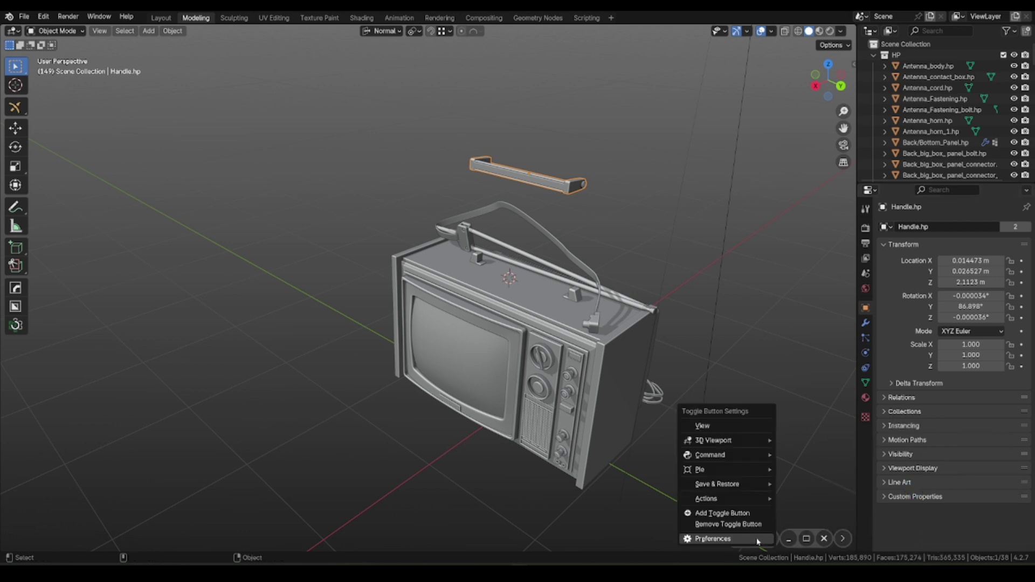
click(722, 539)
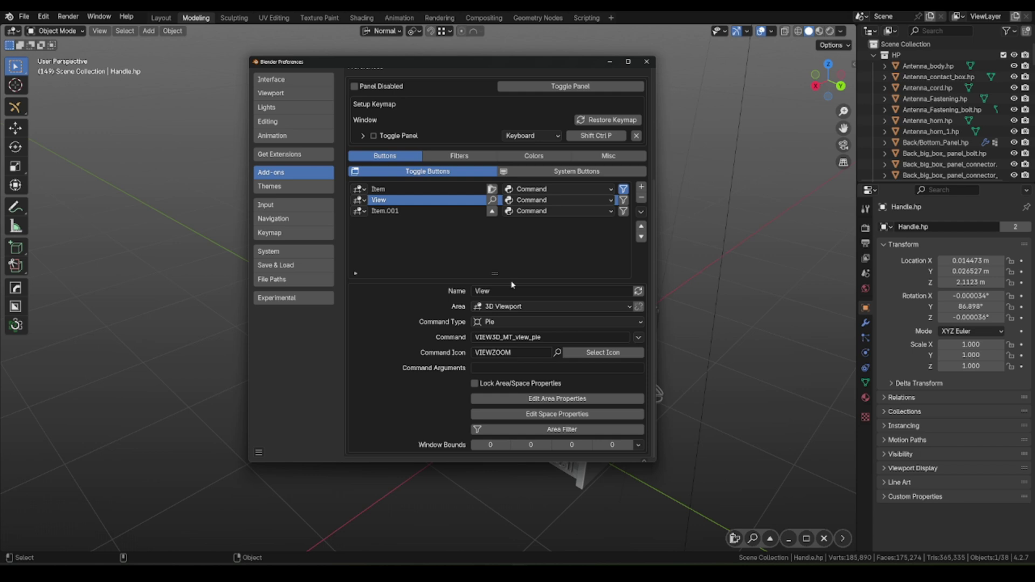
click(566, 307)
click(515, 307)
click(611, 63)
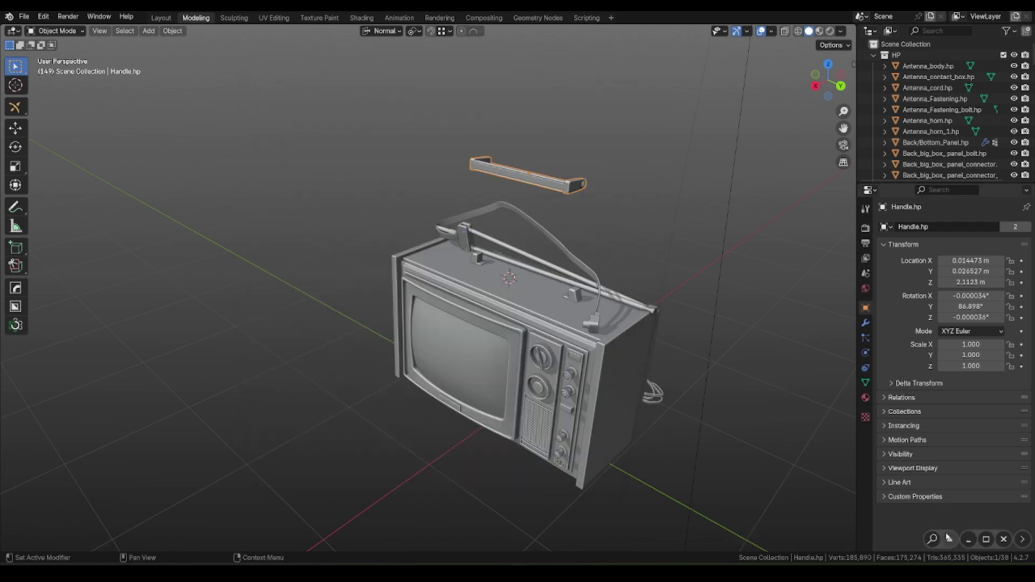
- Test the View pie button from the Properties editor by switching the viewport to the Back and Right views
click(932, 539)
click(967, 446)
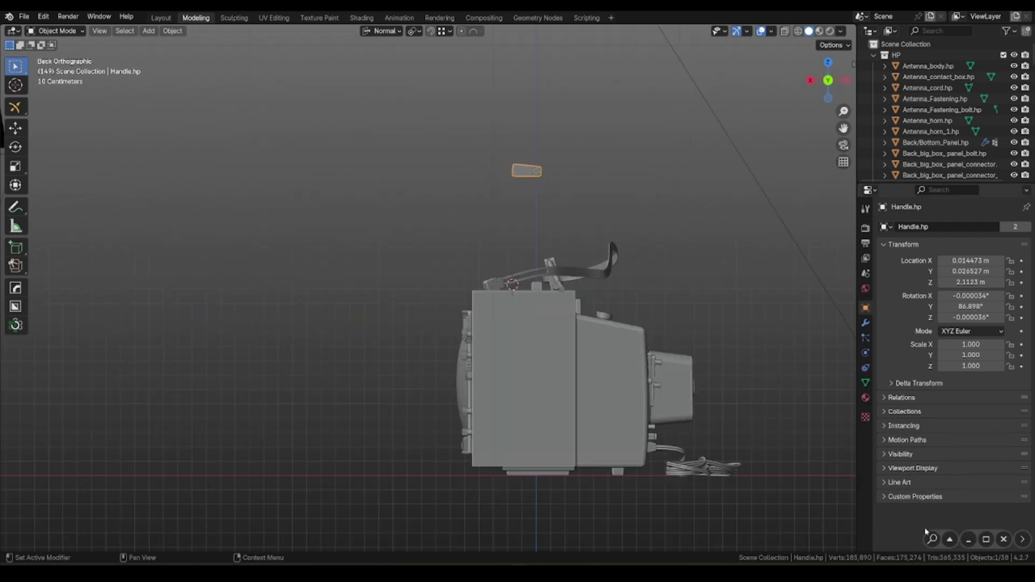
click(917, 424)
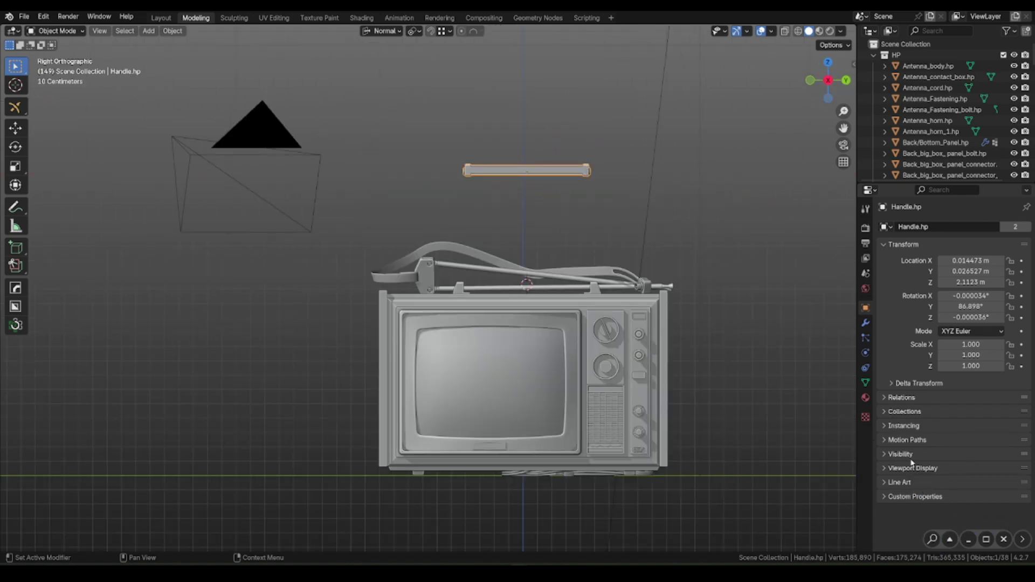
- Assign the shortcut Shift+Ctrl+Alt+S to the command that opens the Scripting workspace in a new window
click(670, 318)
middle_drag(670, 318, 637, 240)
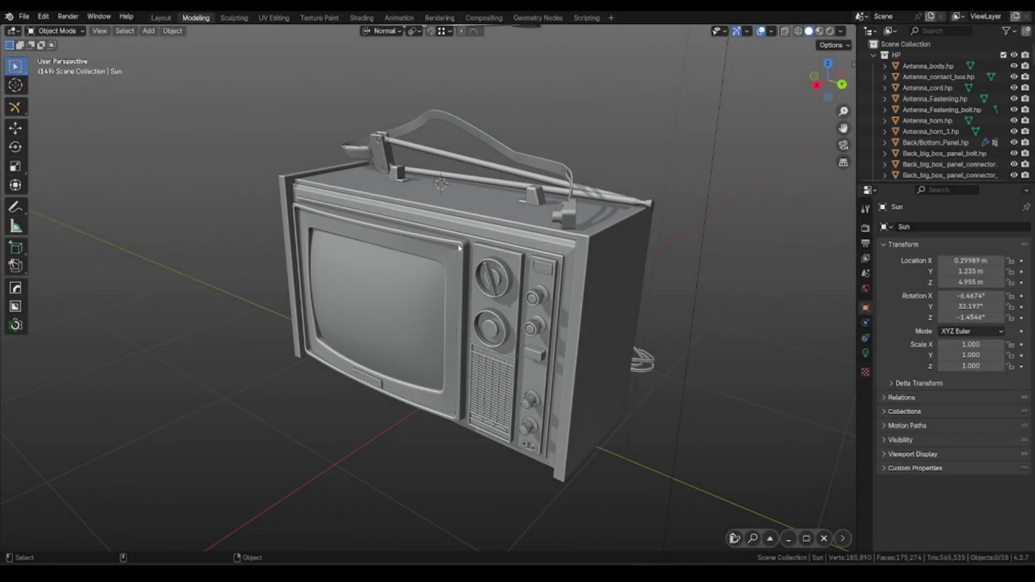
click(100, 17)
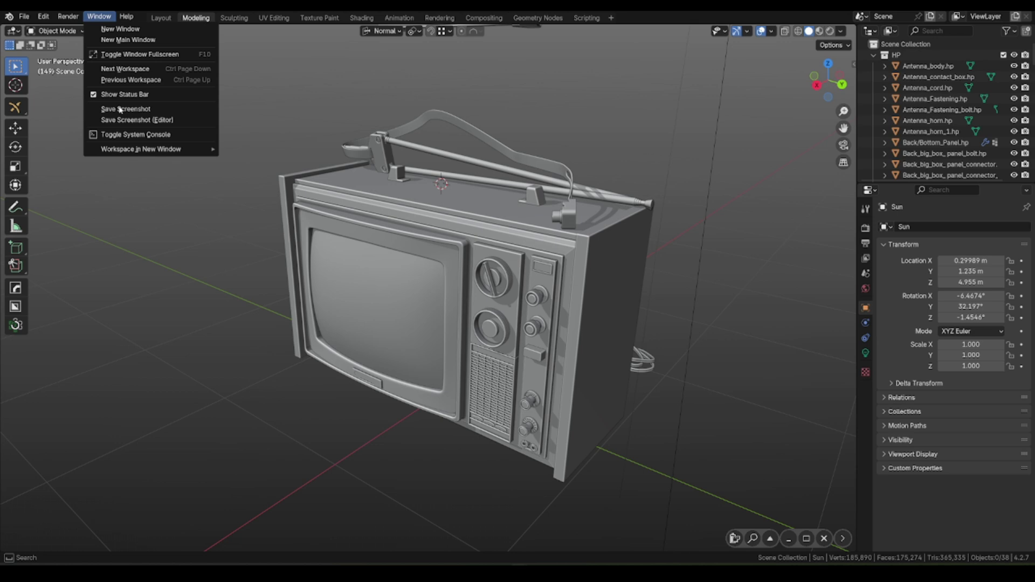
mouse_move(133, 153)
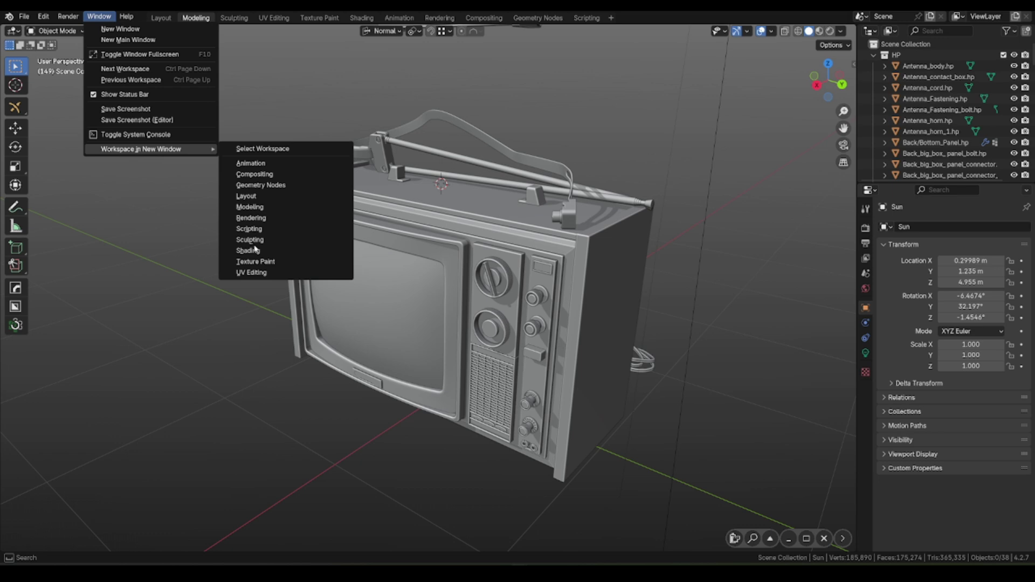
right_click(263, 231)
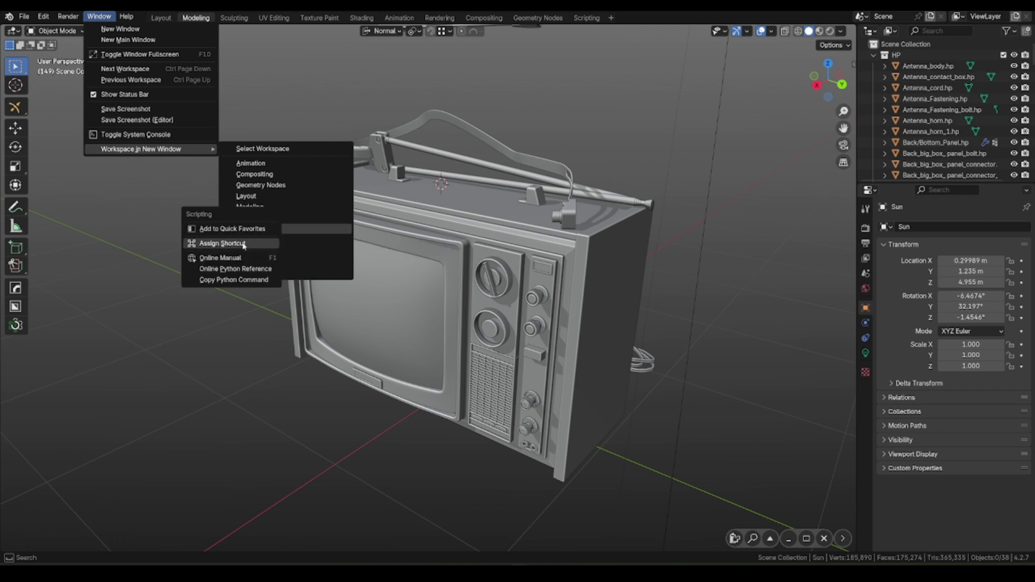
click(243, 241)
key(ctrl+shift+alt+s)
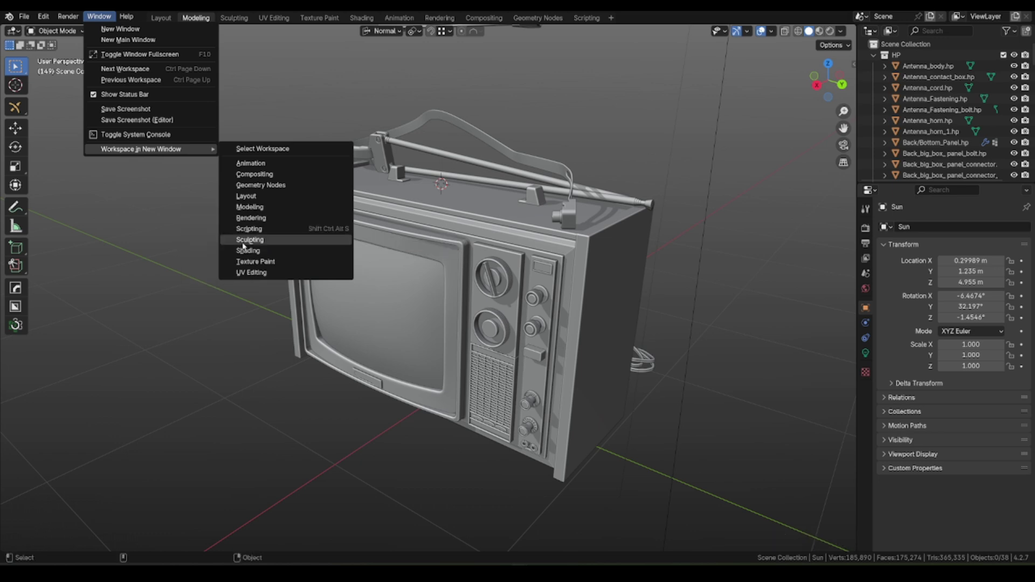
key(Escape)
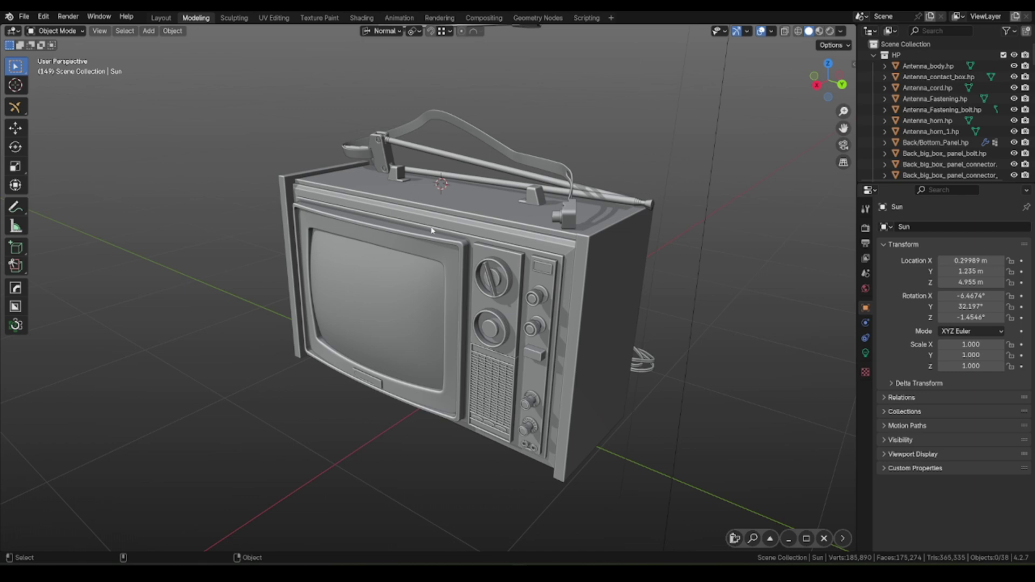
- Test the new shortcut by opening the Scripting workspace window, move the window aside, and close it
key(ctrl+shift+alt+s)
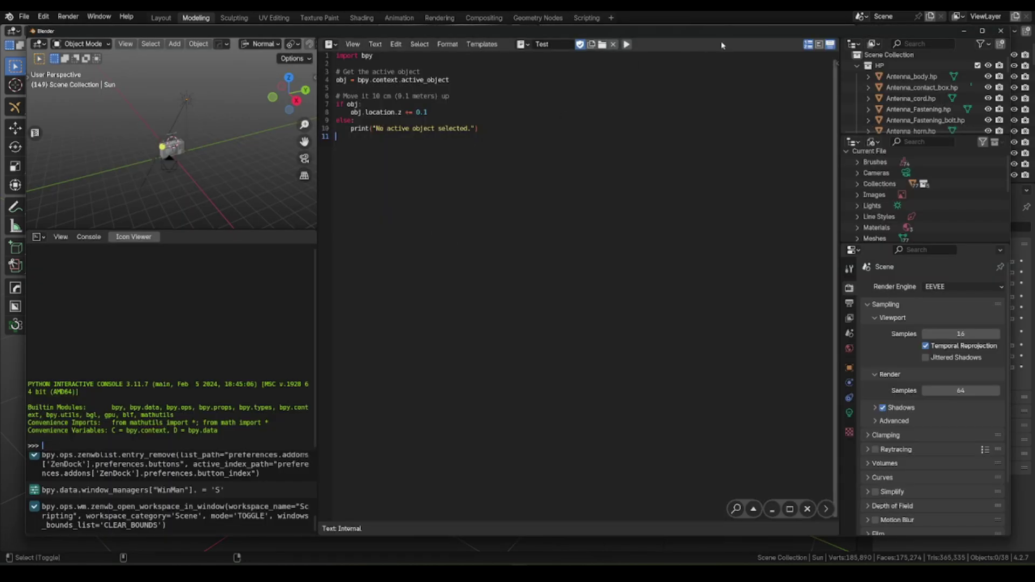
drag(731, 32, 670, 92)
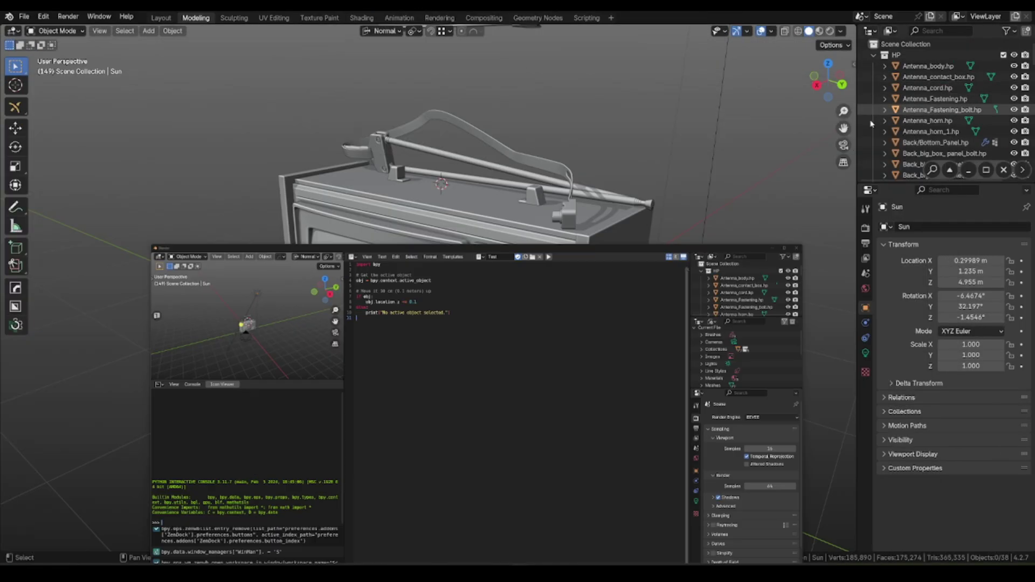
click(905, 90)
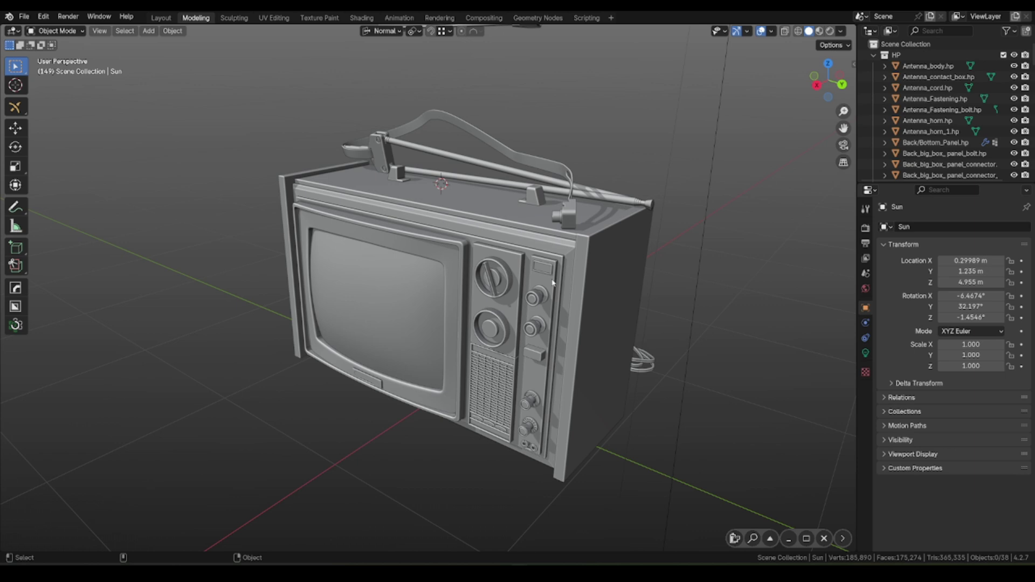
- Add a toggle button in the Zen Dock preferences and set its type to Command
right_click(734, 538)
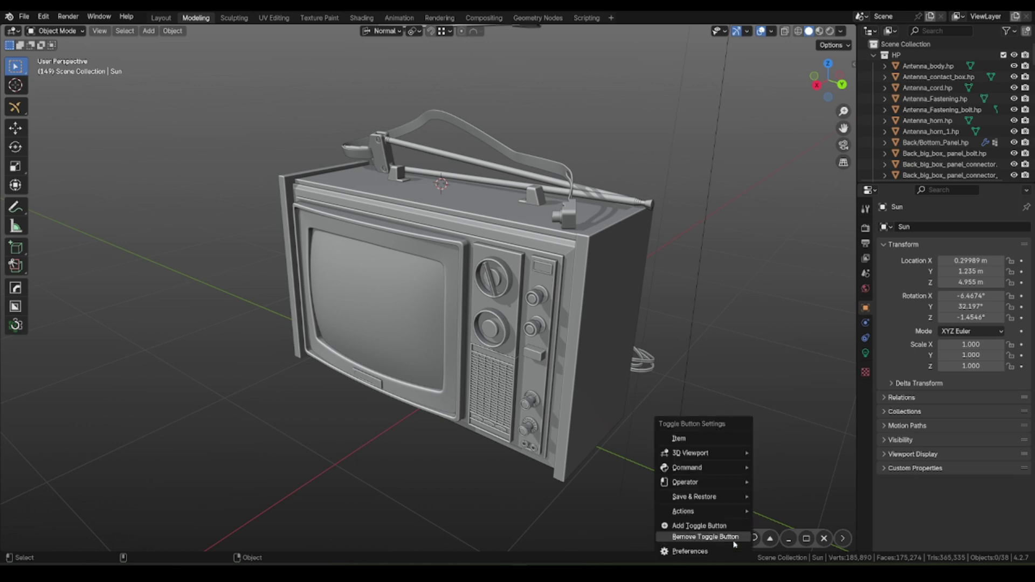
click(705, 552)
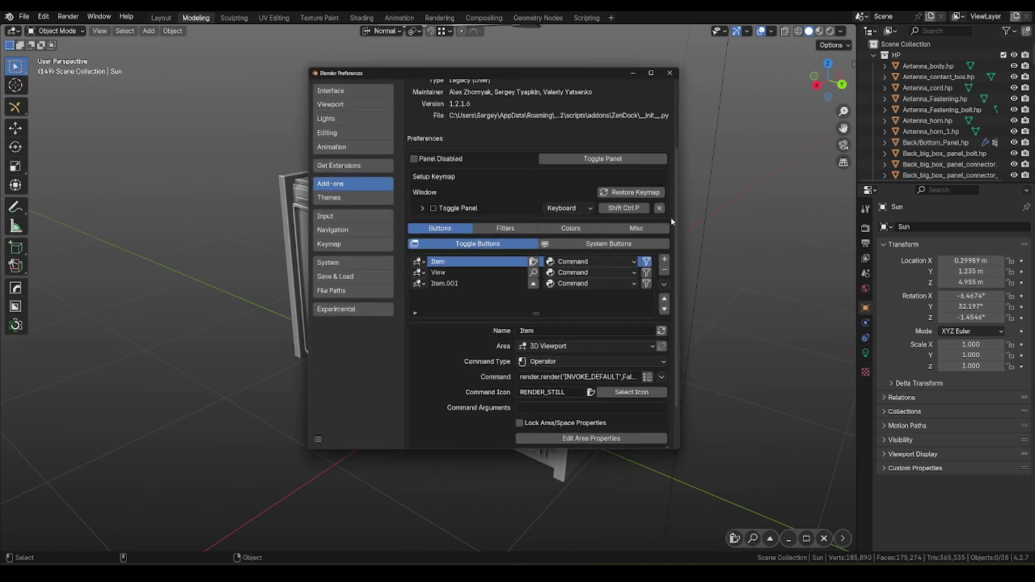
click(665, 260)
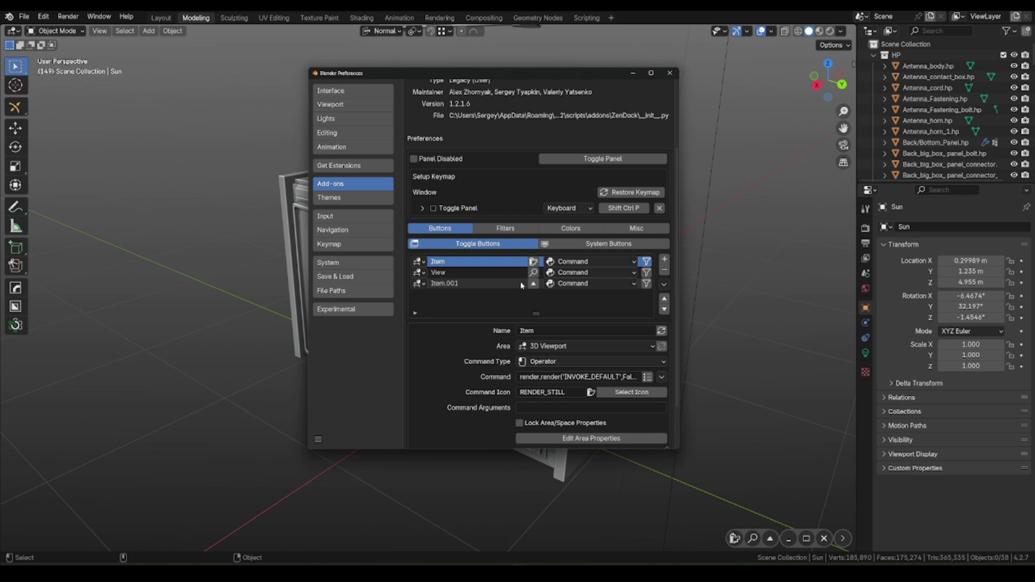
click(666, 261)
scroll(593, 281, down, 3)
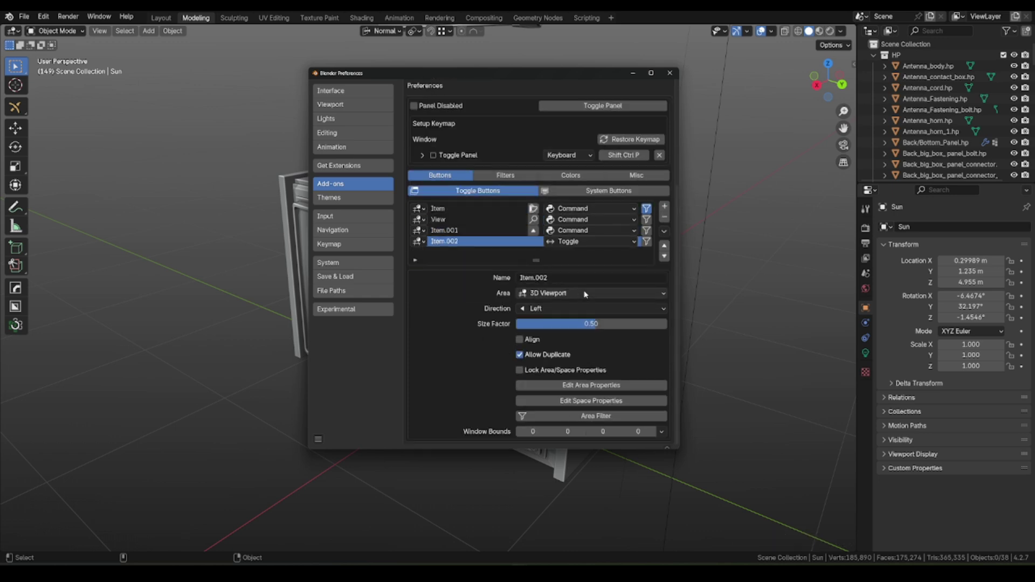
click(592, 241)
click(575, 315)
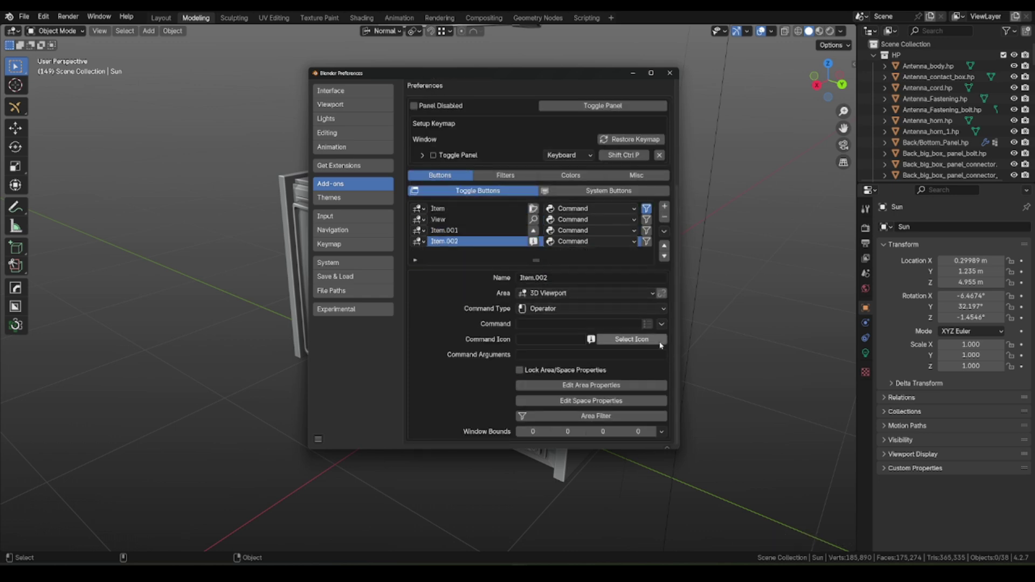
- Assign the Workspace in New Window operator to the new button and set its workspace to Scripting
click(660, 325)
click(630, 337)
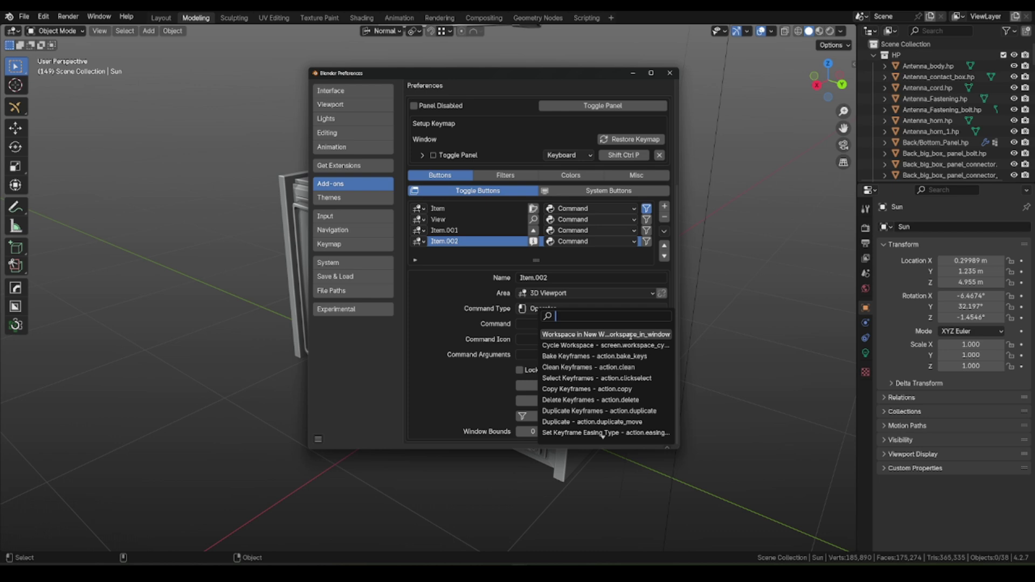
click(623, 336)
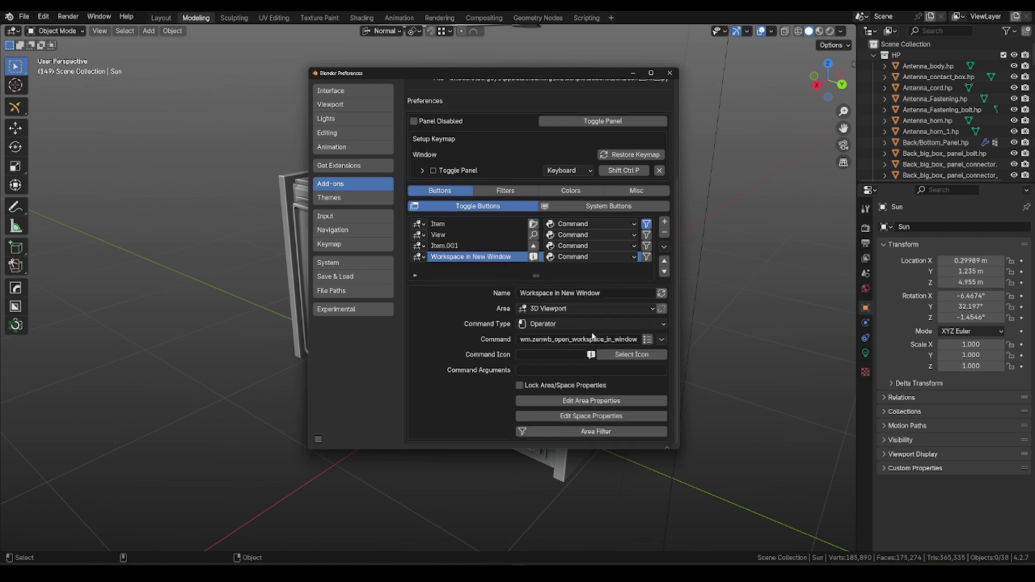
click(647, 339)
click(431, 331)
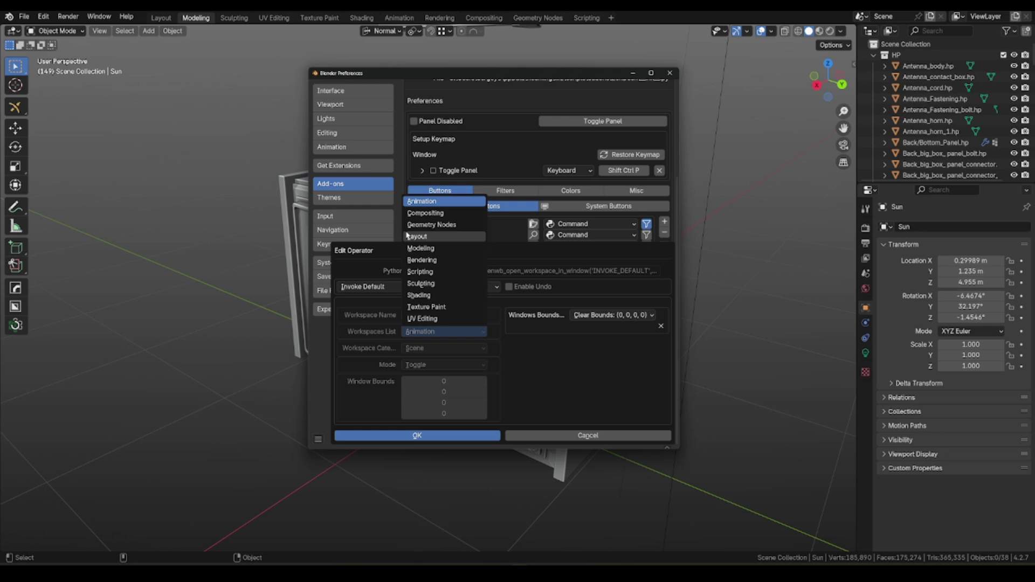
click(422, 272)
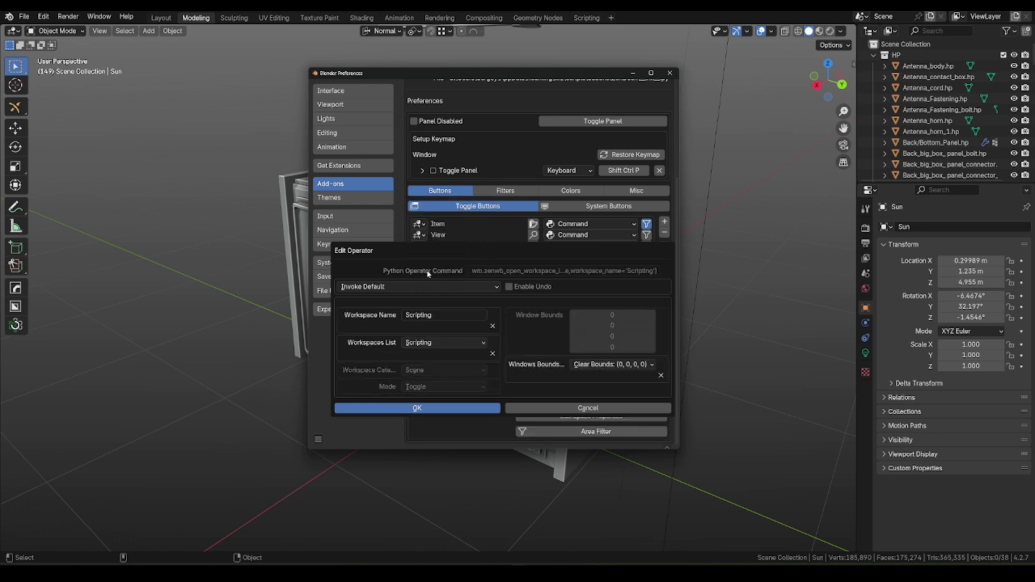
click(464, 410)
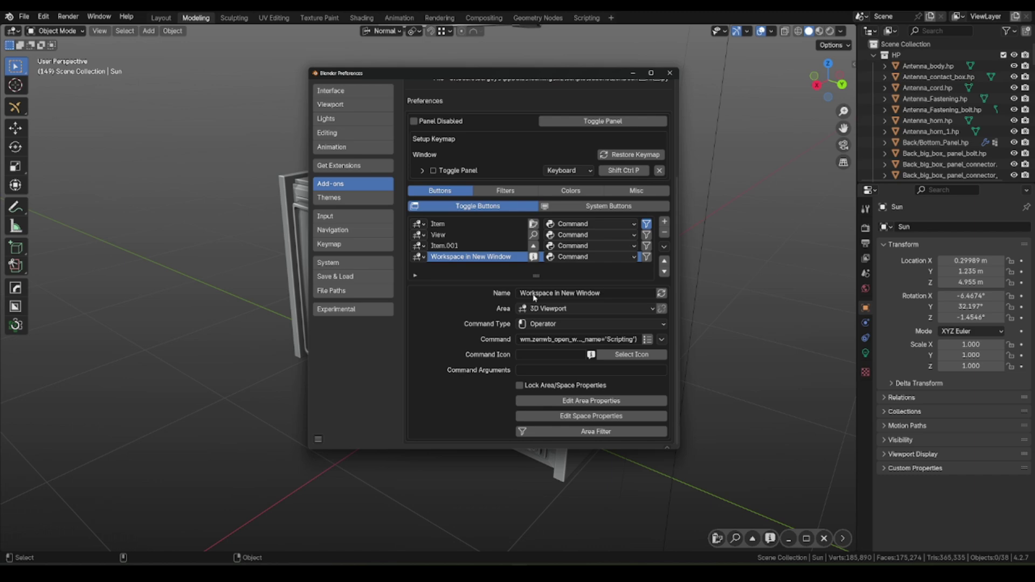
- Give the Workspace in New Window button the SYSTEM icon and put the preferences window away
click(533, 256)
click(559, 275)
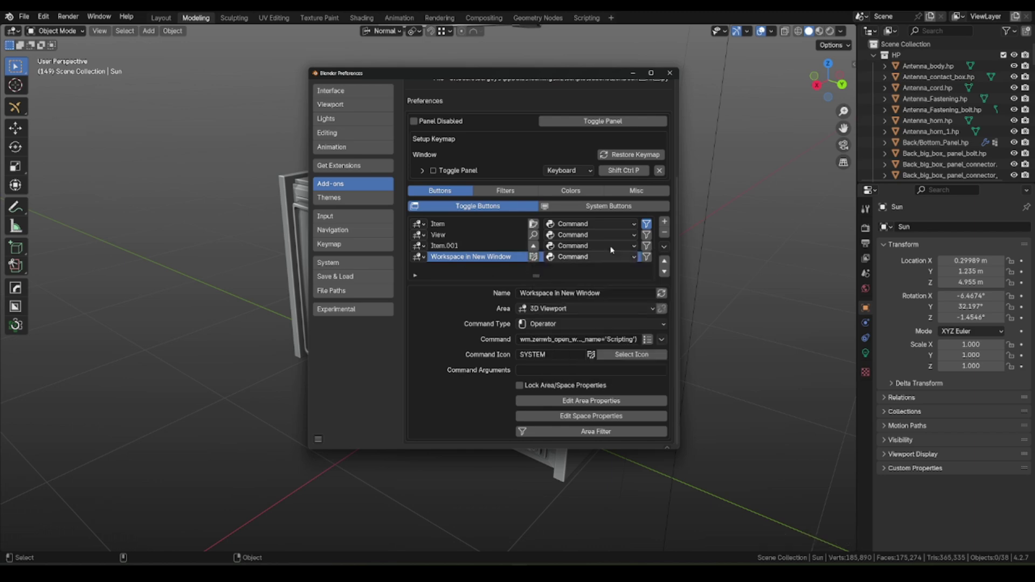
click(633, 73)
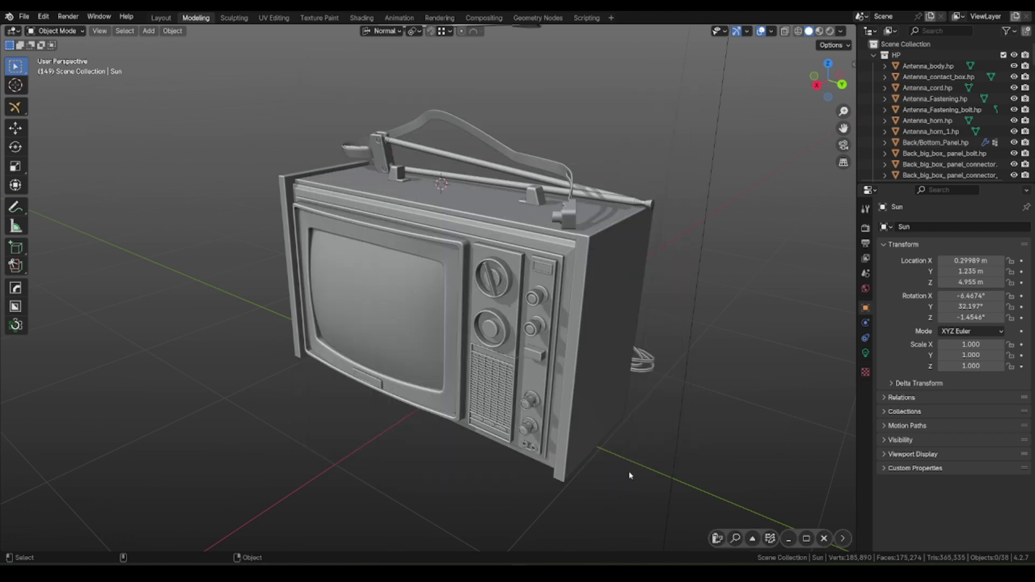
- Test the Workspace in New Window button by toggling the Scripting window open and closed twice
click(771, 545)
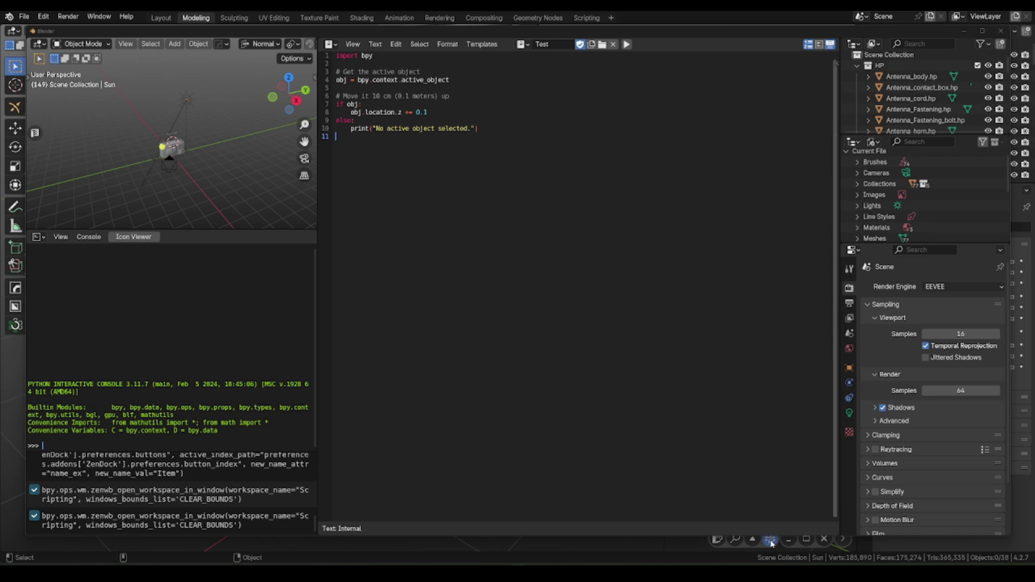
click(771, 541)
click(771, 541)
click(770, 542)
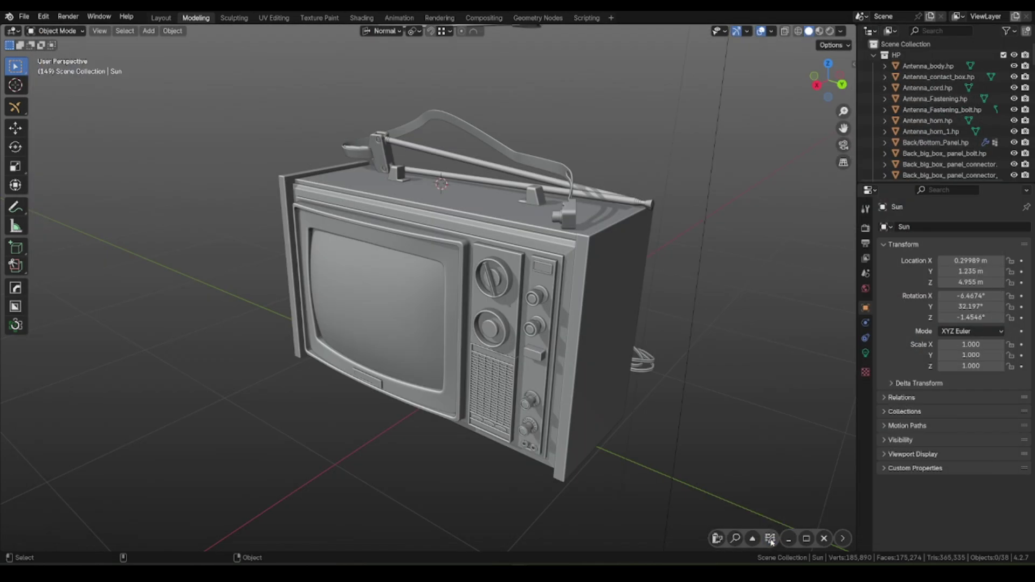
- Shrink the Scripting window to about 1237 × 863, save its window bounds to the button, and reopen it to check
click(770, 542)
drag(1012, 545, 519, 370)
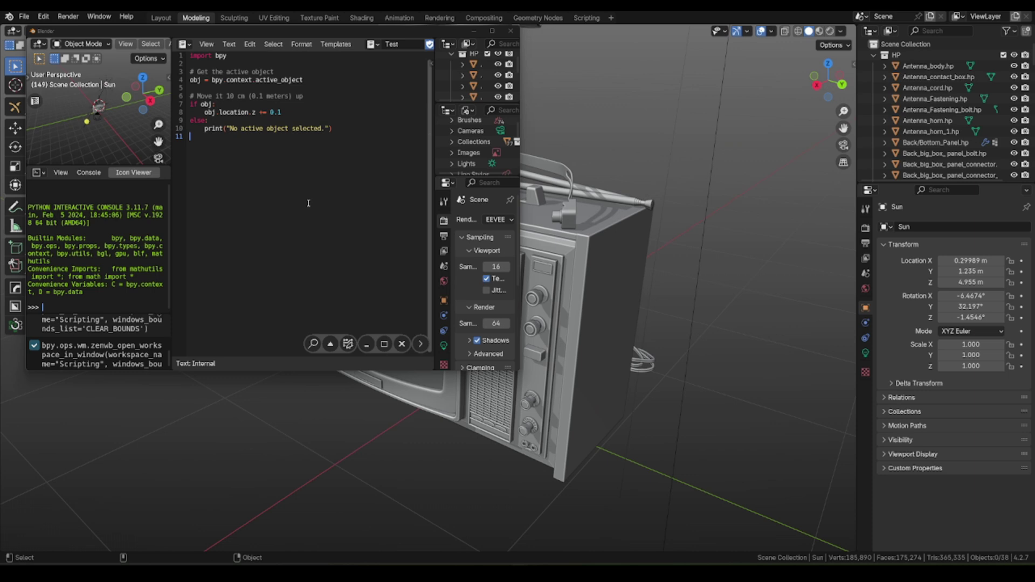
right_click(348, 343)
mouse_move(340, 290)
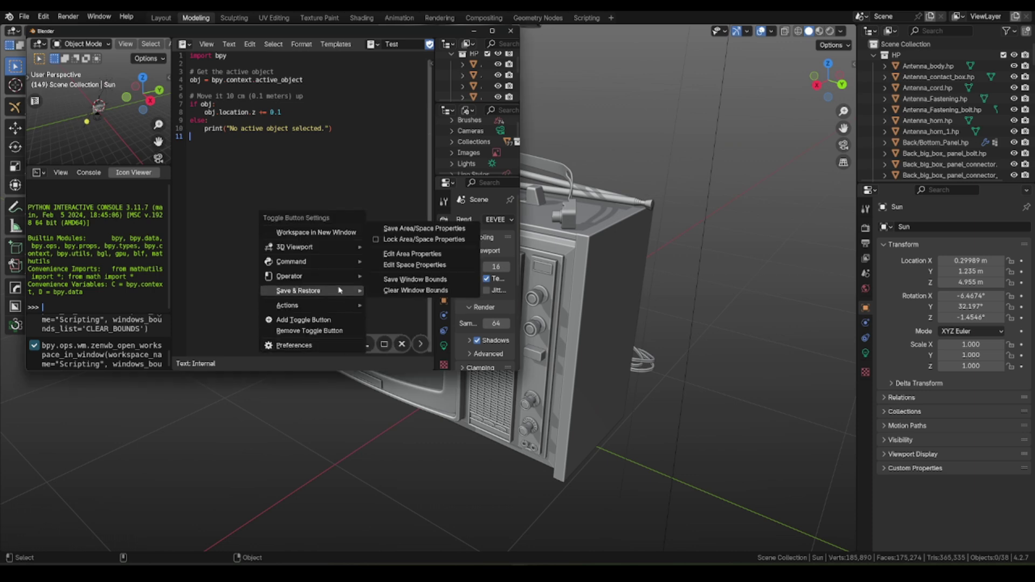
click(412, 279)
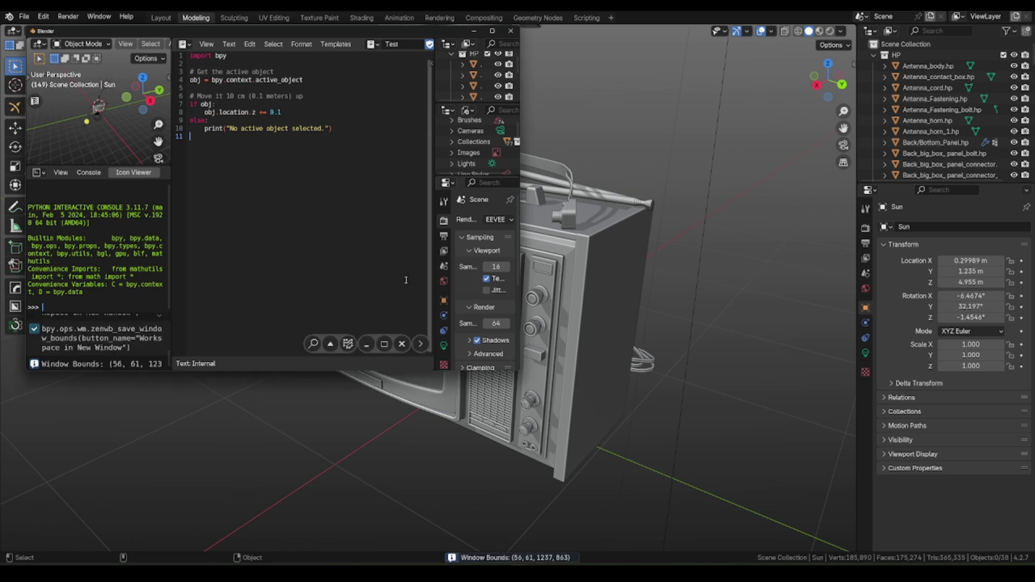
click(348, 344)
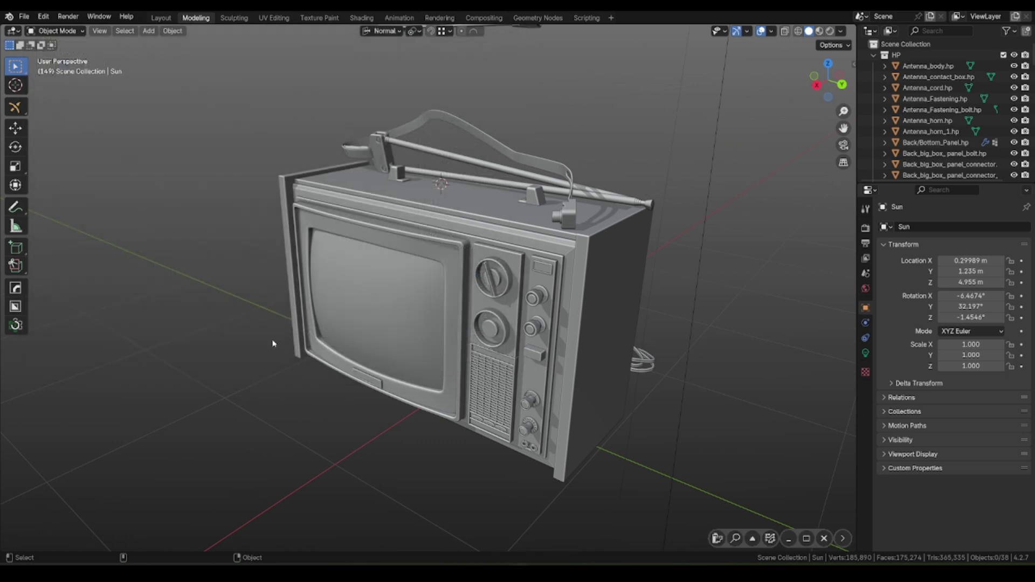
click(770, 537)
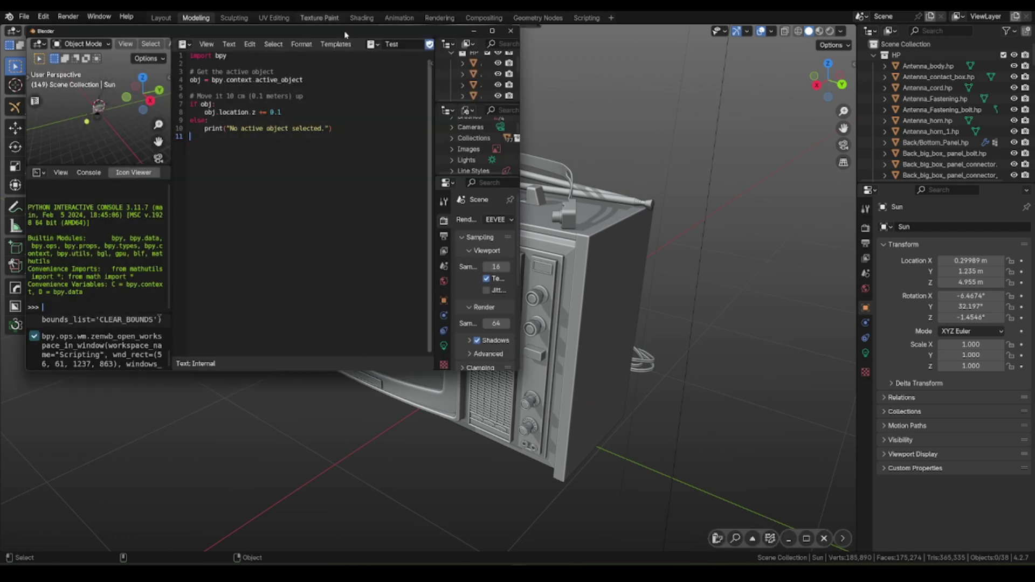
- Move the Scripting window to about 1211, 109, save these window bounds to its button, and toggle the window
drag(345, 33, 813, 52)
right_click(815, 364)
mouse_move(809, 323)
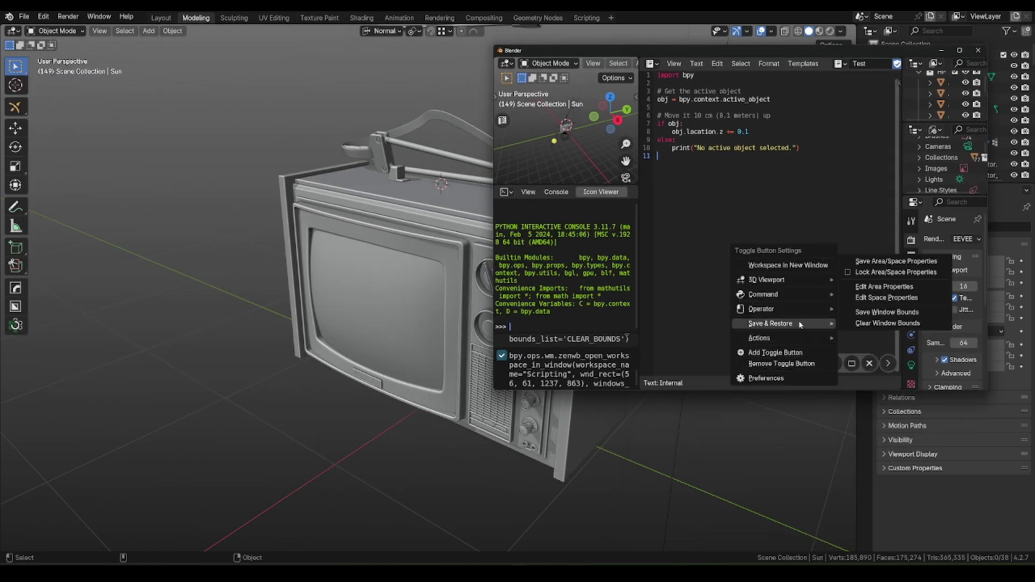
click(887, 312)
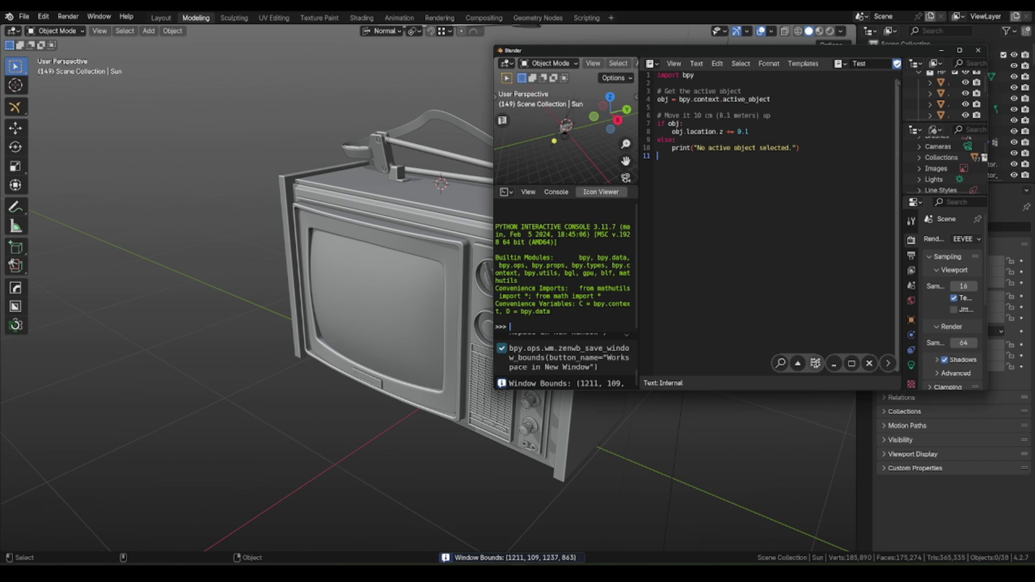
click(770, 539)
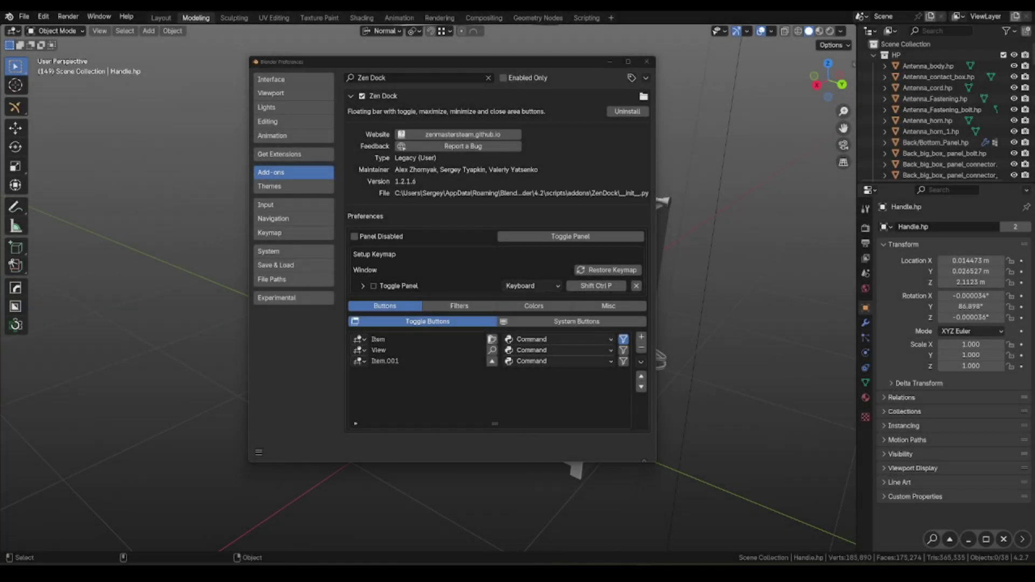
- Export the toggle buttons to ZenDock_Scene.json on the Desktop
click(640, 363)
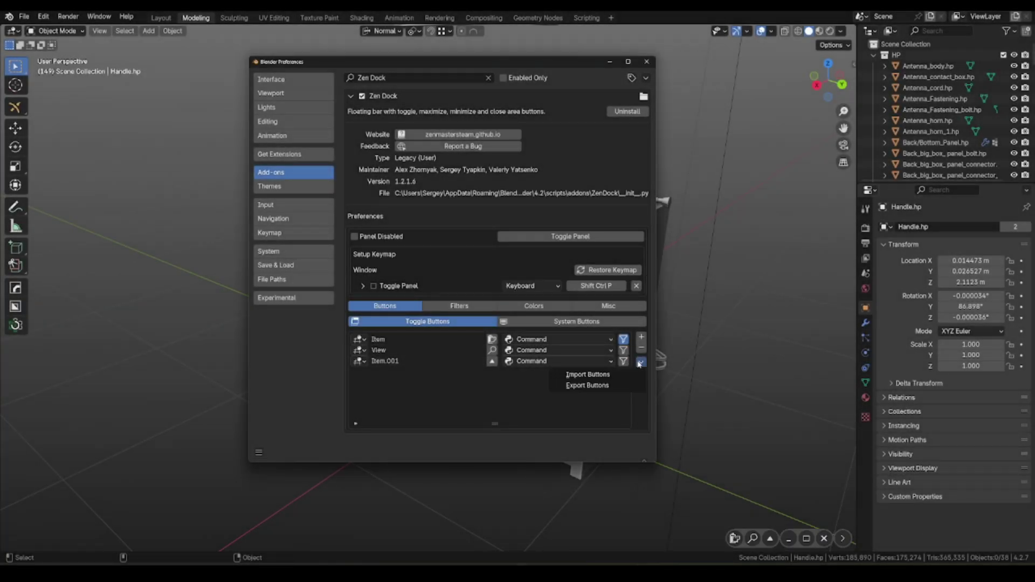
click(587, 386)
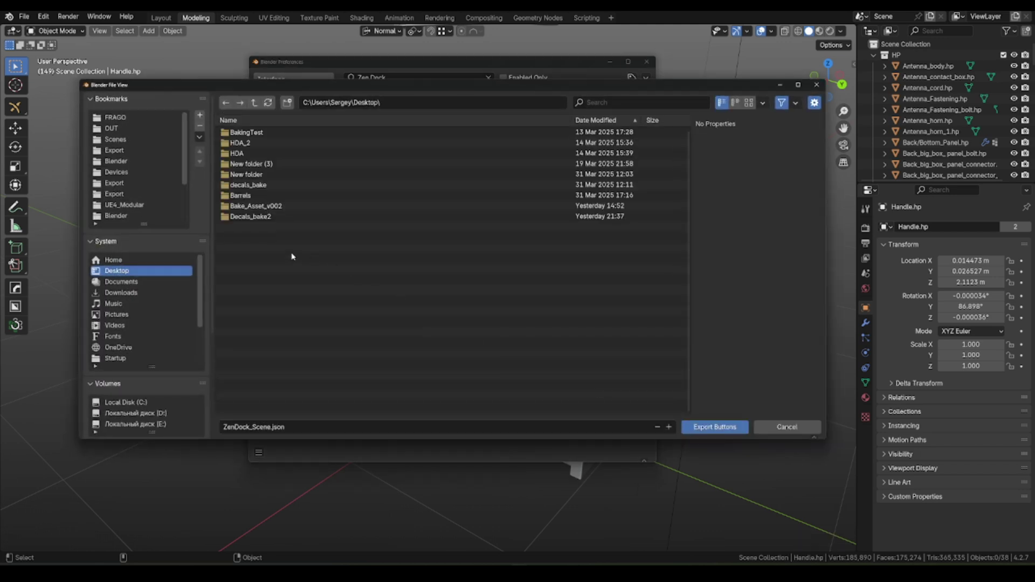
click(714, 427)
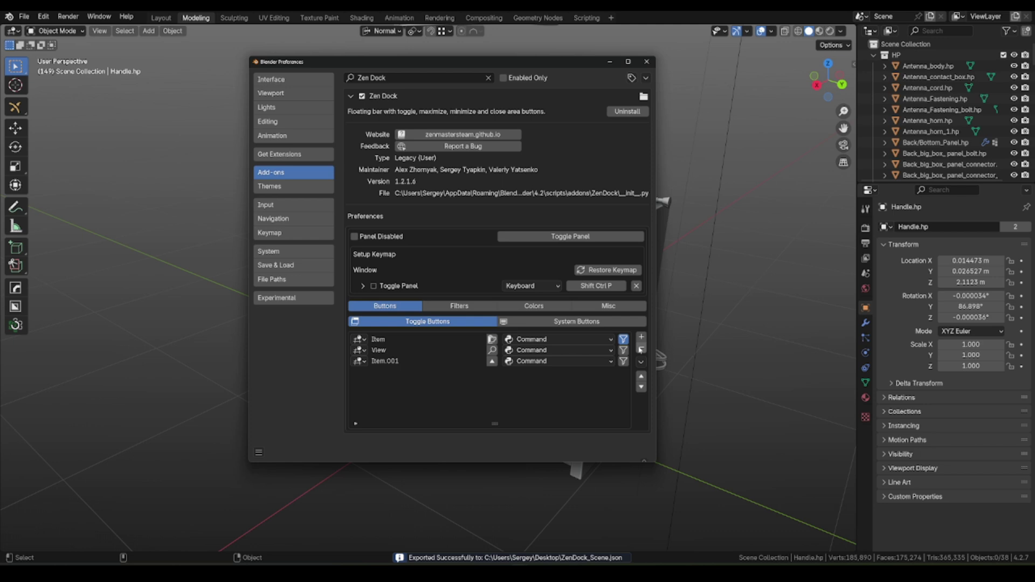
- Remove all three toggle buttons, Item, View and Item.001, from the Zen Dock list
click(454, 340)
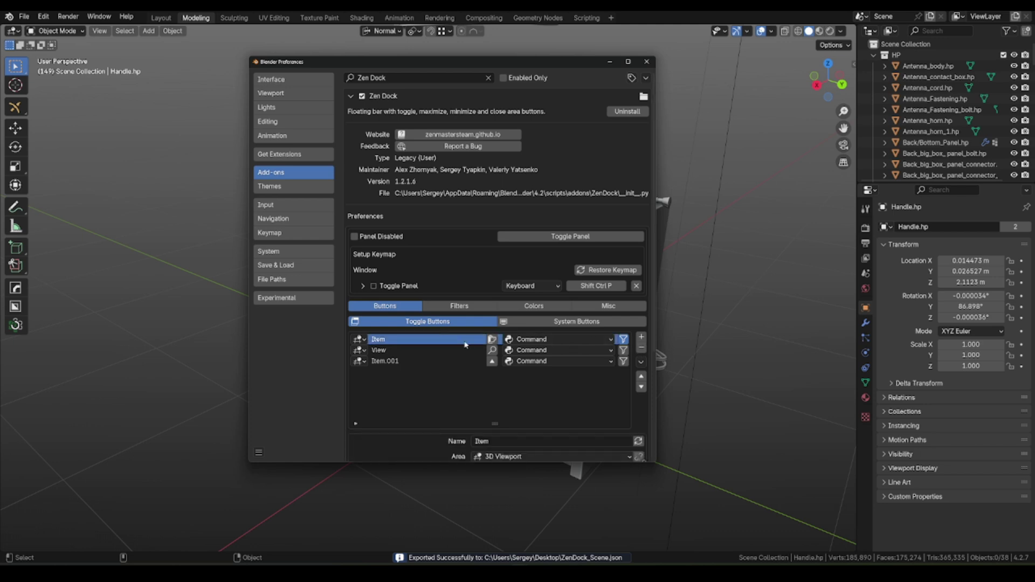
click(641, 348)
click(641, 348)
click(641, 348)
- Import the toggle buttons from ZenDock_Scene.json on the Desktop
click(641, 363)
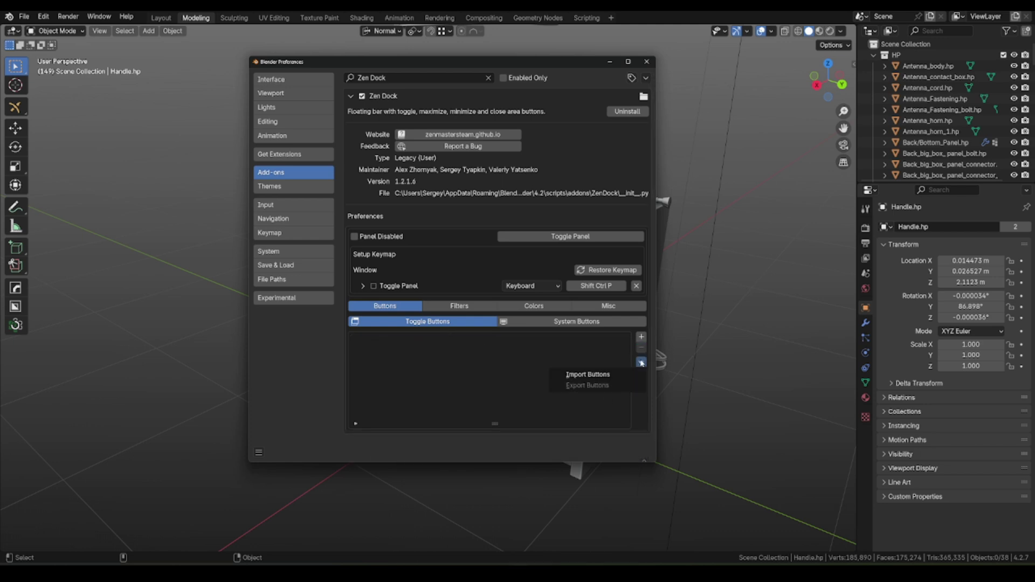
click(593, 378)
double_click(254, 227)
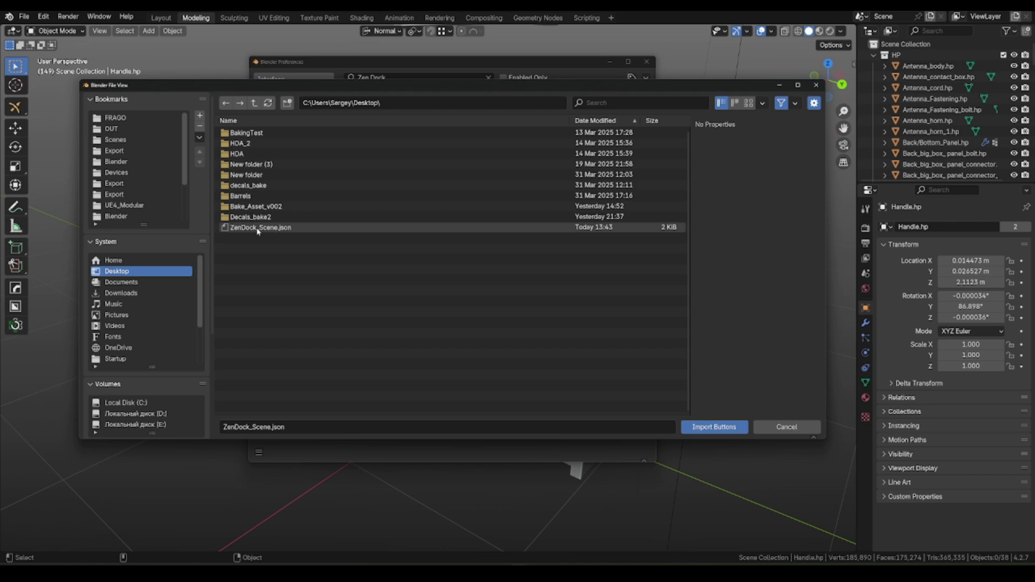